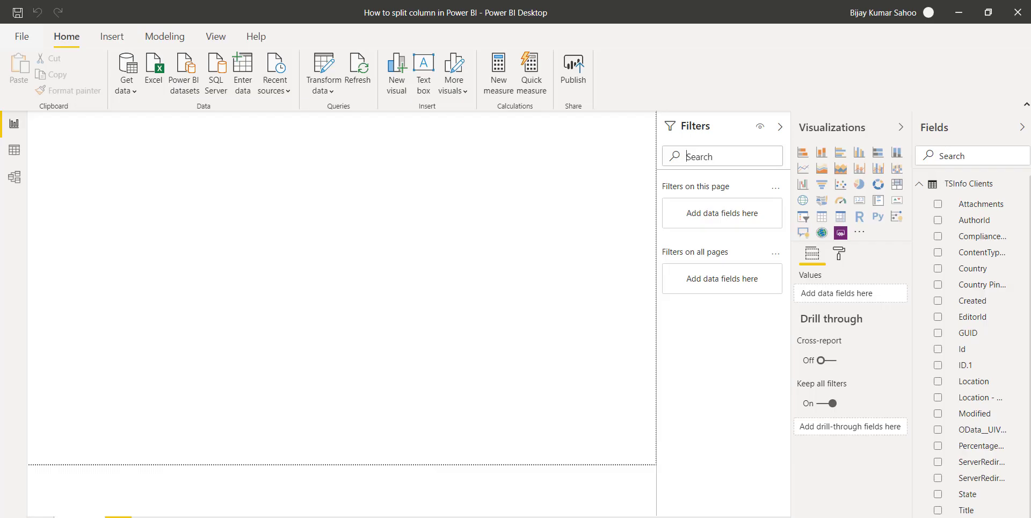
Show the TSInfo Clients table in data view and open its query in the Power Query Editor
{"action": "left_click", "coordinate": [14, 150]}
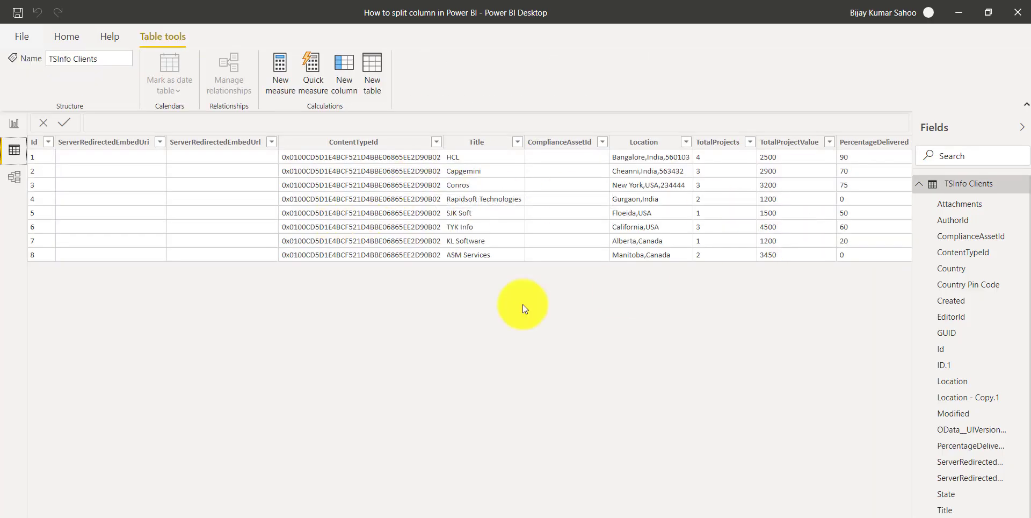
{"action": "left_click_drag", "start_coordinate": [341, 515], "coordinate": [223, 515]}
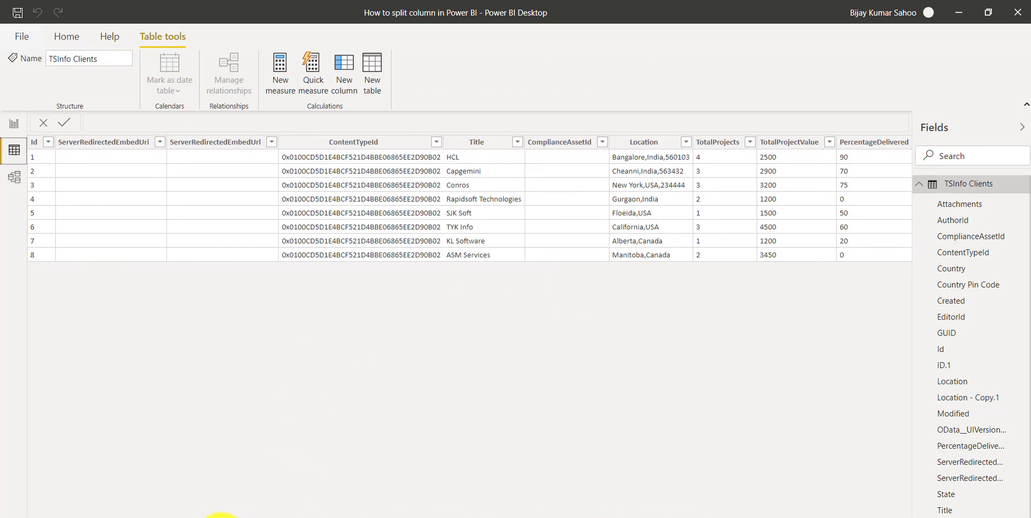
{"action": "left_click", "coordinate": [74, 37]}
{"action": "left_click", "coordinate": [302, 91]}
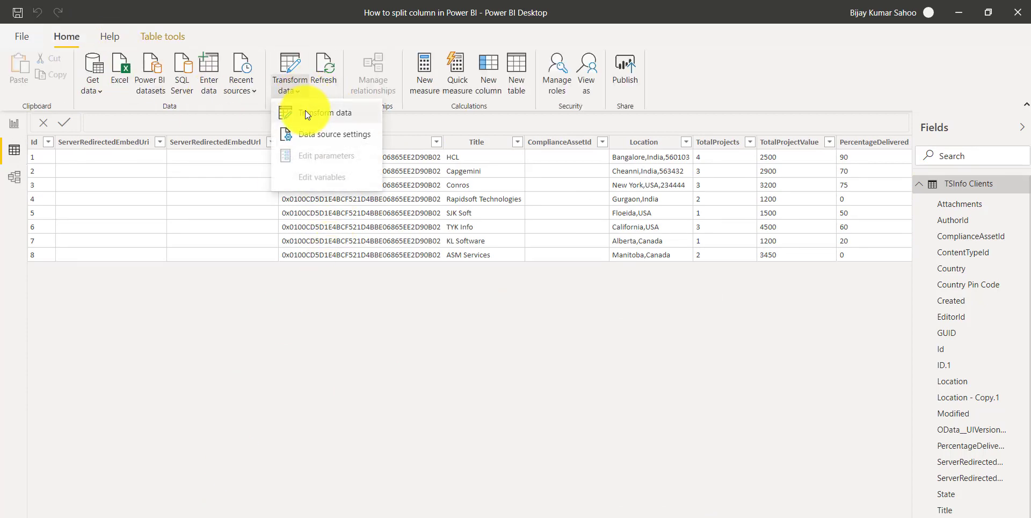
{"action": "left_click", "coordinate": [306, 110]}
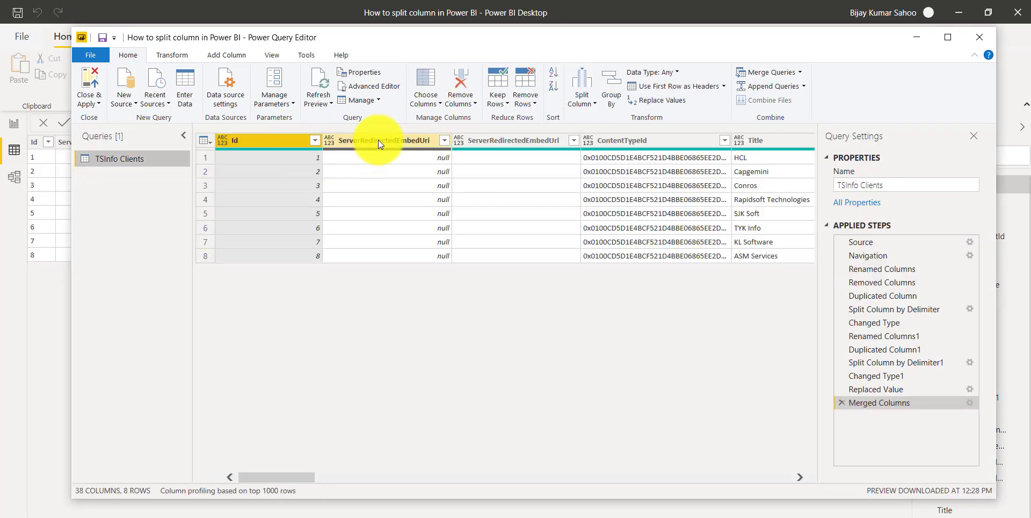
Keep only the Title, Location, TotalProjects, TotalProjectValue, PercentageDelivered, State and Country columns in the TSInfo Clients query
{"action": "left_click", "coordinate": [440, 104]}
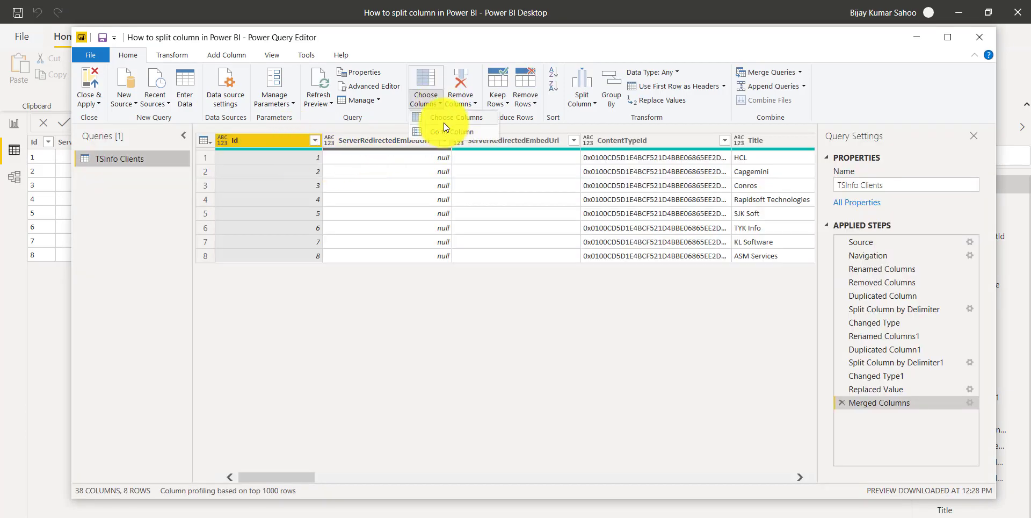
{"action": "left_click", "coordinate": [443, 120]}
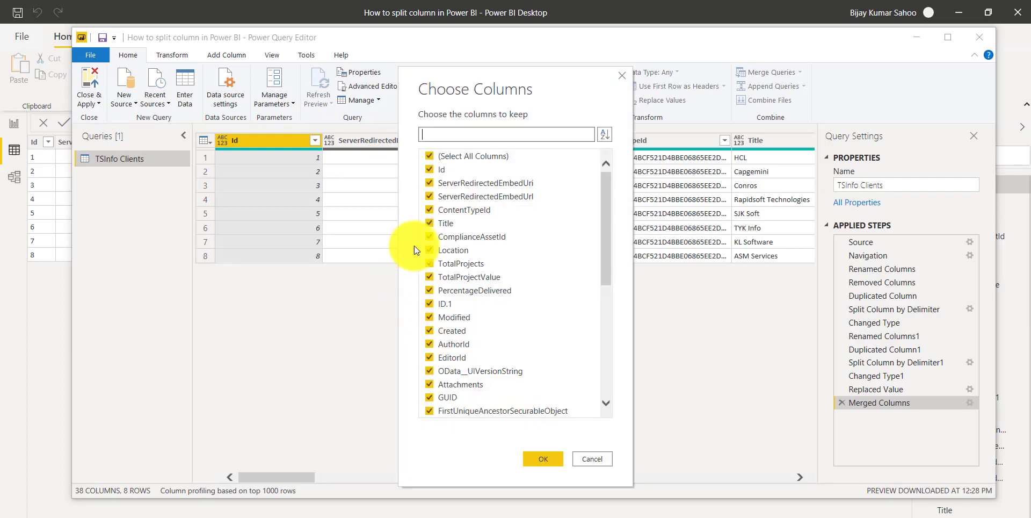
{"action": "left_click", "coordinate": [430, 155]}
{"action": "left_click", "coordinate": [429, 223]}
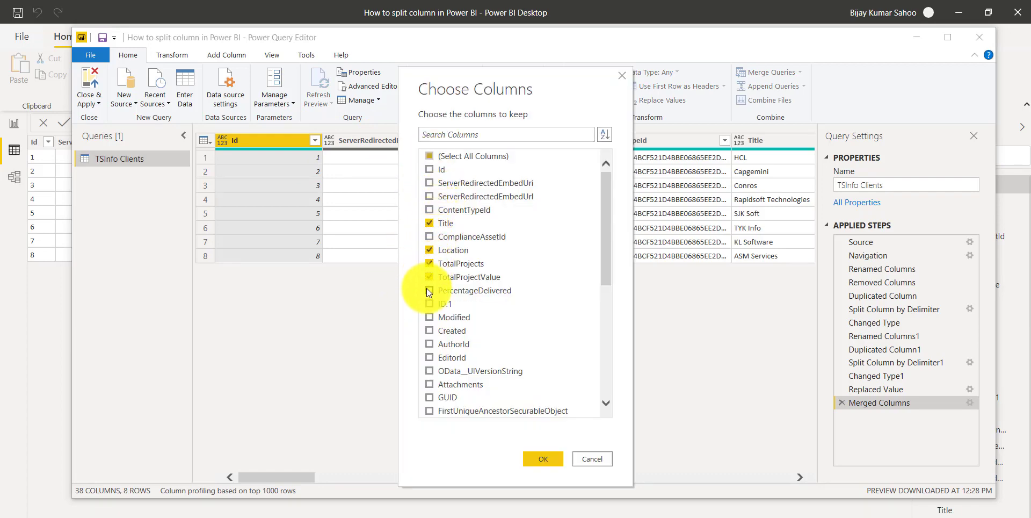
{"action": "scroll", "coordinate": [439, 383], "scroll_direction": "down", "scroll_amount": 5}
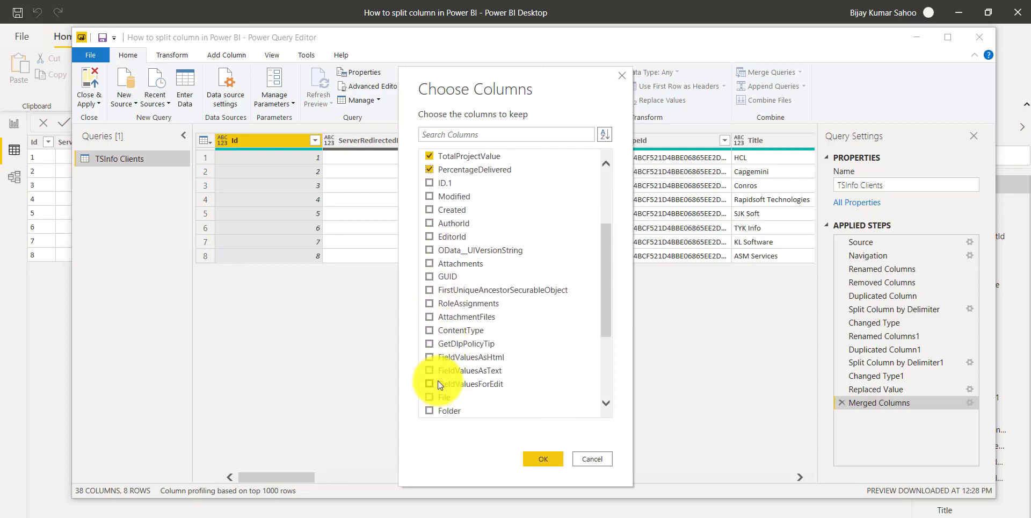
{"action": "scroll", "coordinate": [429, 386], "scroll_direction": "down", "scroll_amount": 2}
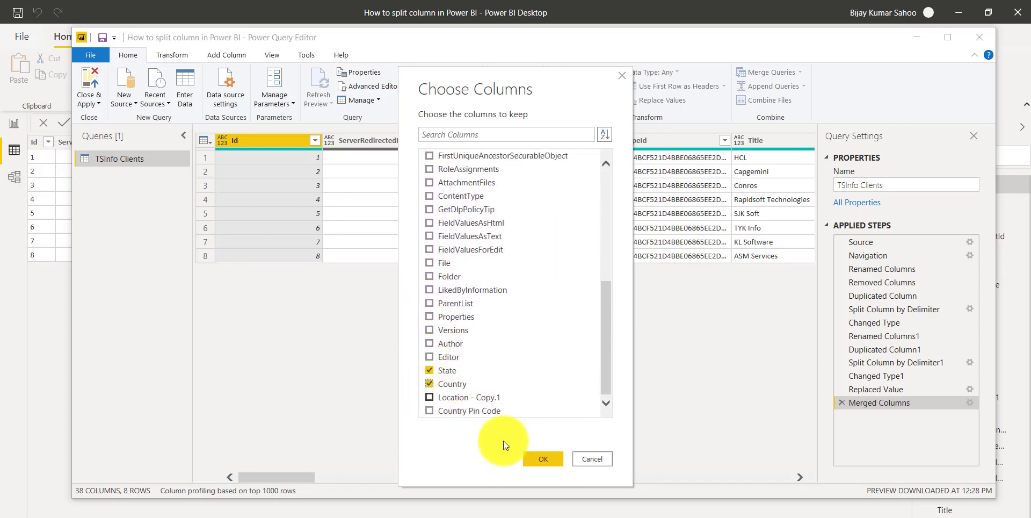
{"action": "left_click", "coordinate": [537, 458]}
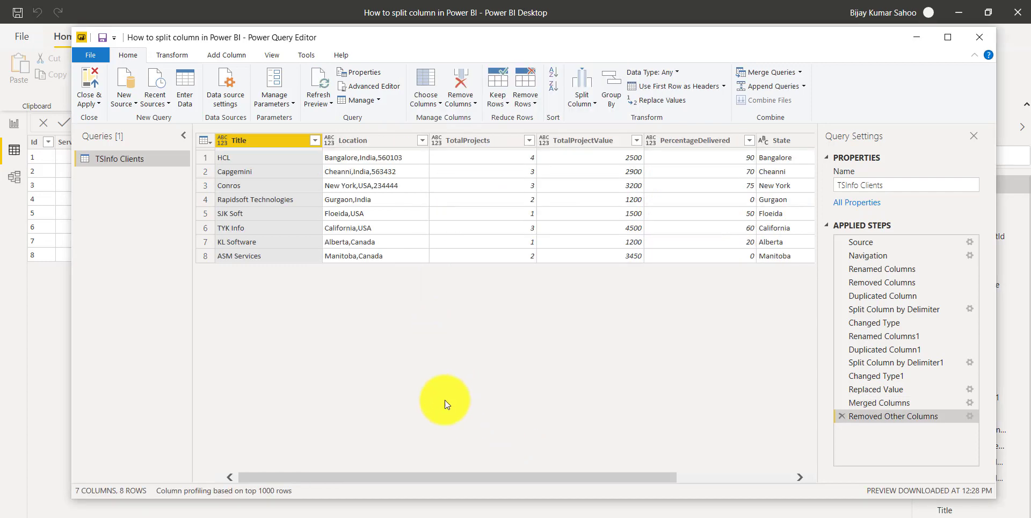
Start a new custom column in the query and name it "Avrage Project Value"
{"action": "left_click_drag", "start_coordinate": [466, 478], "coordinate": [637, 475]}
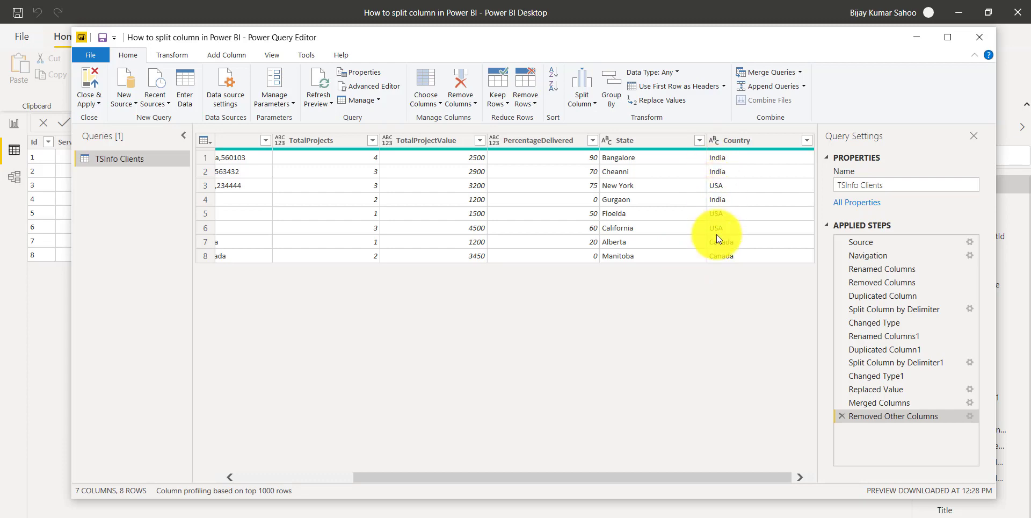
{"action": "left_click_drag", "start_coordinate": [587, 475], "coordinate": [550, 480]}
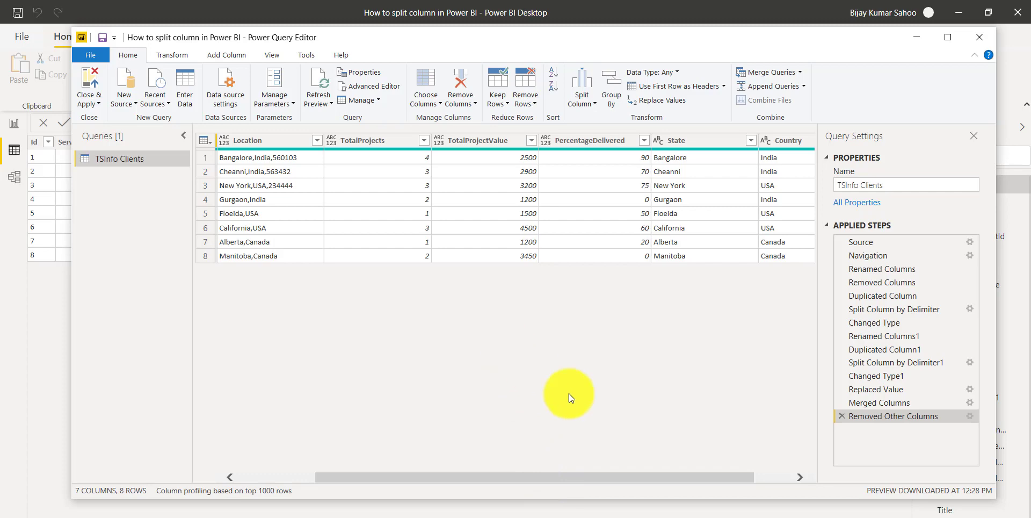
{"action": "mouse_move", "coordinate": [566, 478]}
{"action": "left_mouse_down"}
{"action": "mouse_move", "coordinate": [502, 478]}
{"action": "mouse_move", "coordinate": [564, 478]}
{"action": "left_mouse_up"}
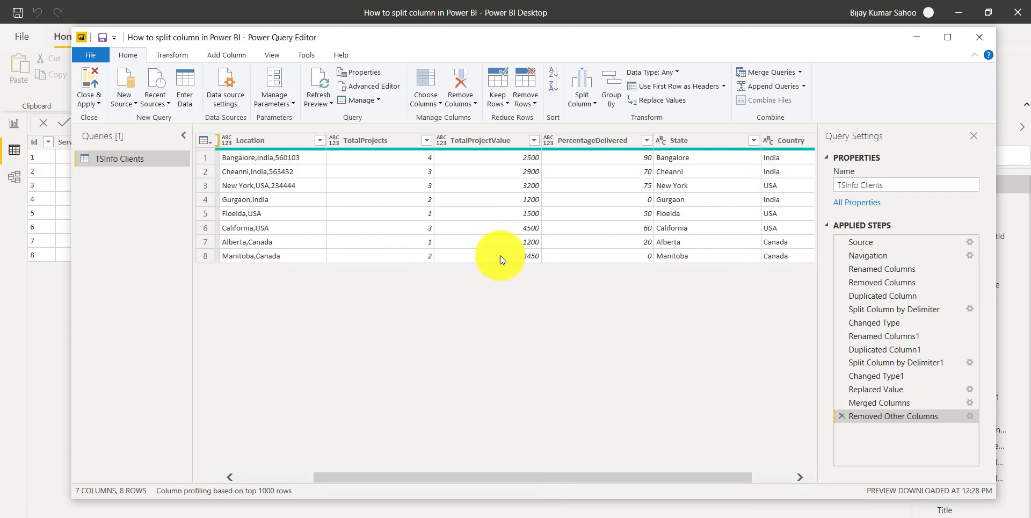
{"action": "left_click", "coordinate": [220, 56]}
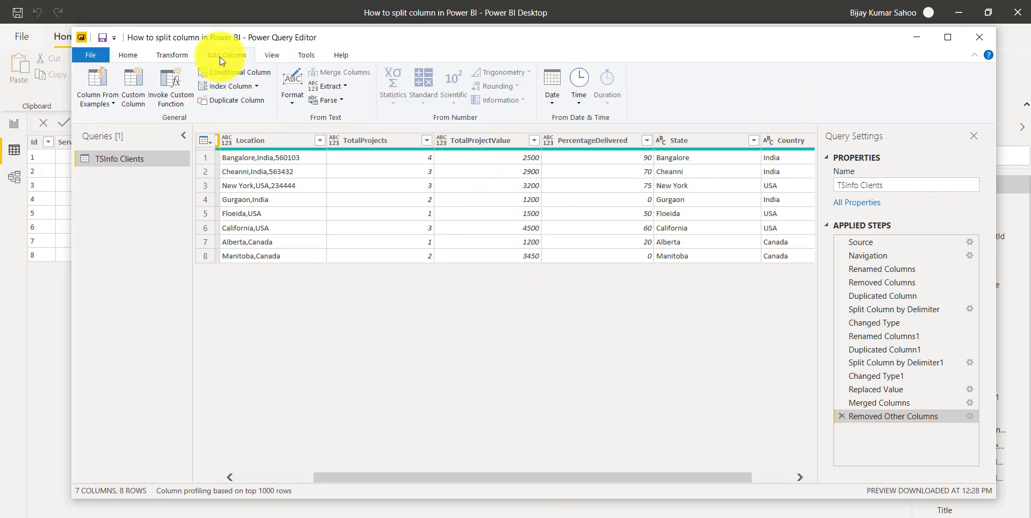
{"action": "left_click", "coordinate": [135, 101]}
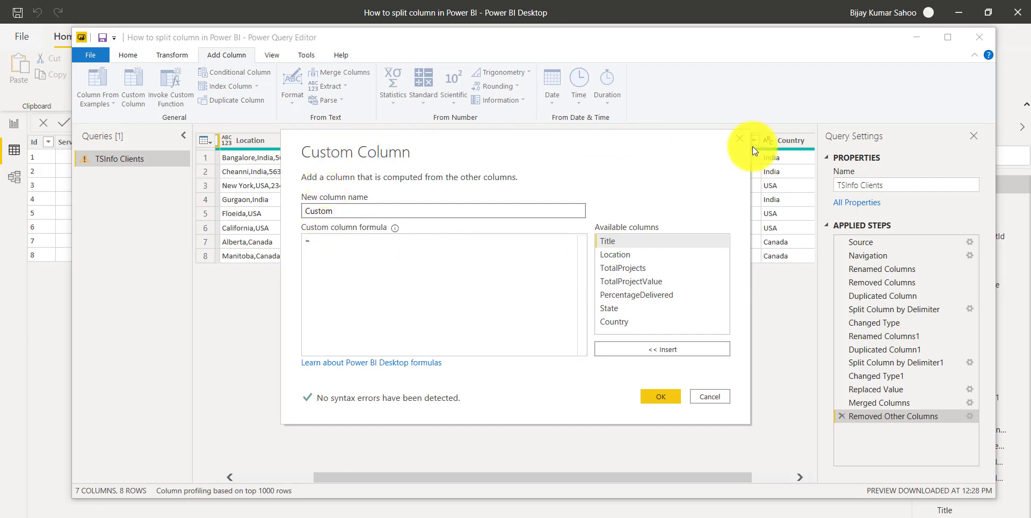
{"action": "left_click_drag", "start_coordinate": [365, 210], "coordinate": [274, 211]}
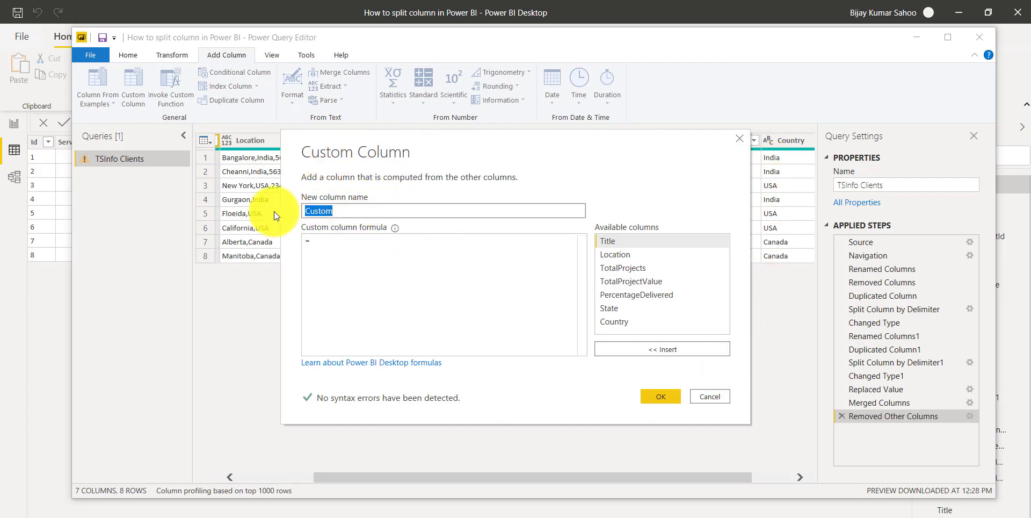
{"action": "type", "text": "Avrage "}
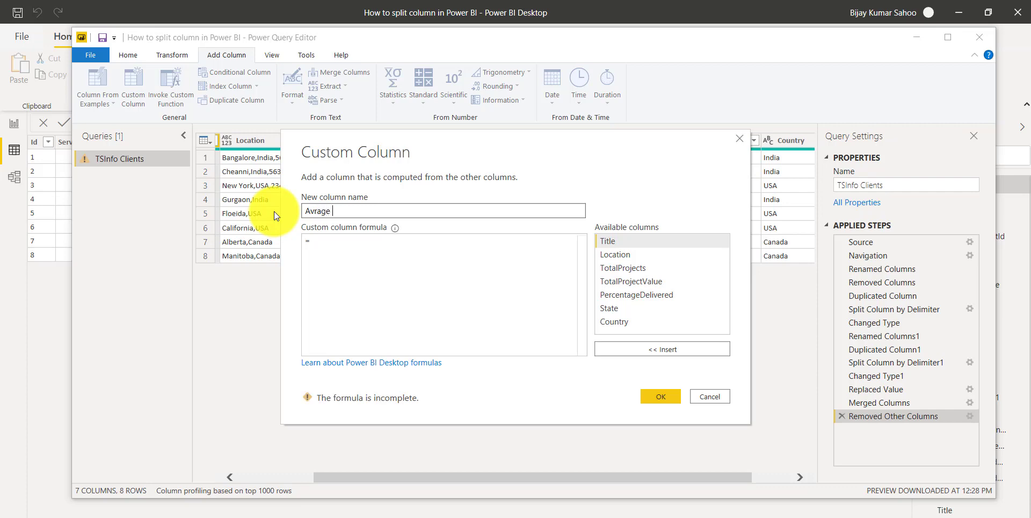
{"action": "type", "text": "Project Value"}
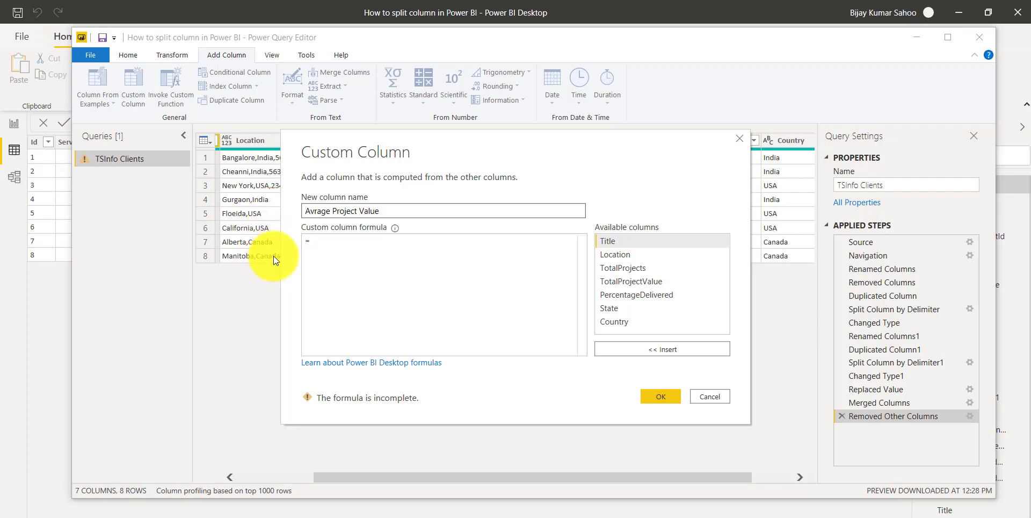
Create the custom column with the formula [TotalProjectValue]/[TotalProjects]
{"action": "left_click", "coordinate": [381, 251]}
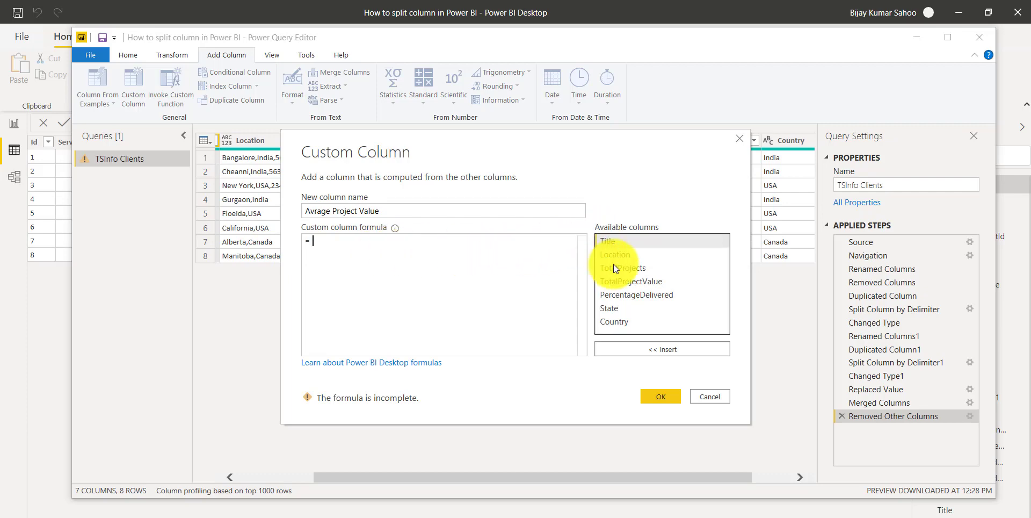
{"action": "left_click", "coordinate": [635, 283]}
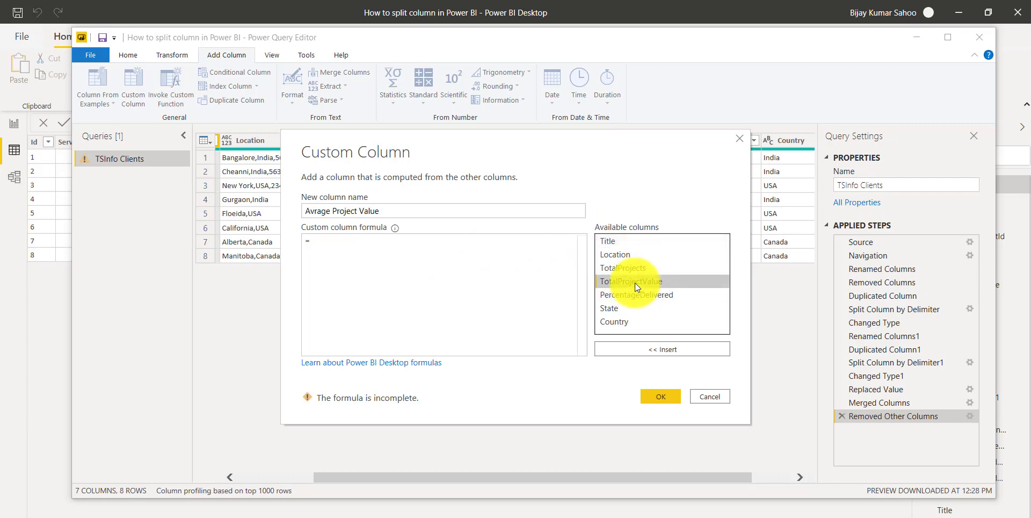
{"action": "left_click", "coordinate": [664, 349]}
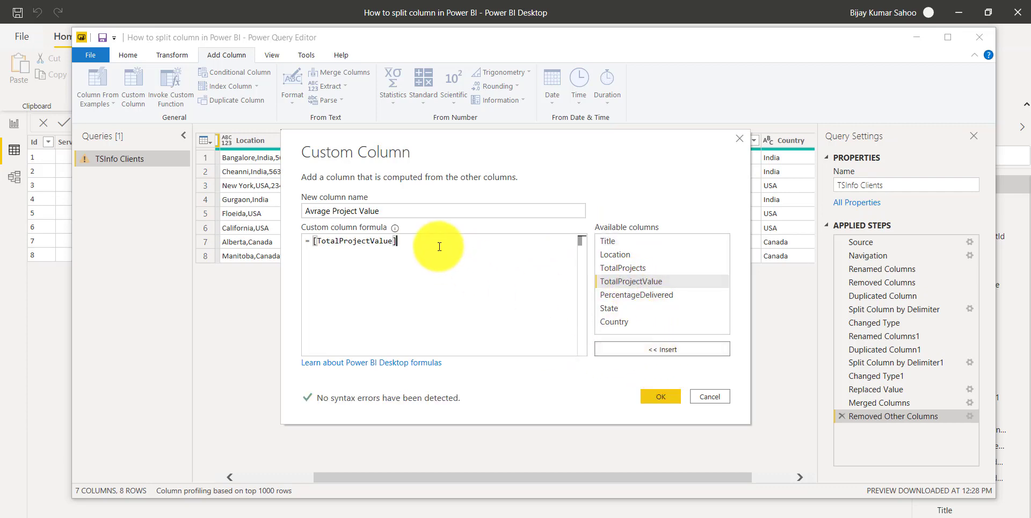
{"action": "type", "text": "/"}
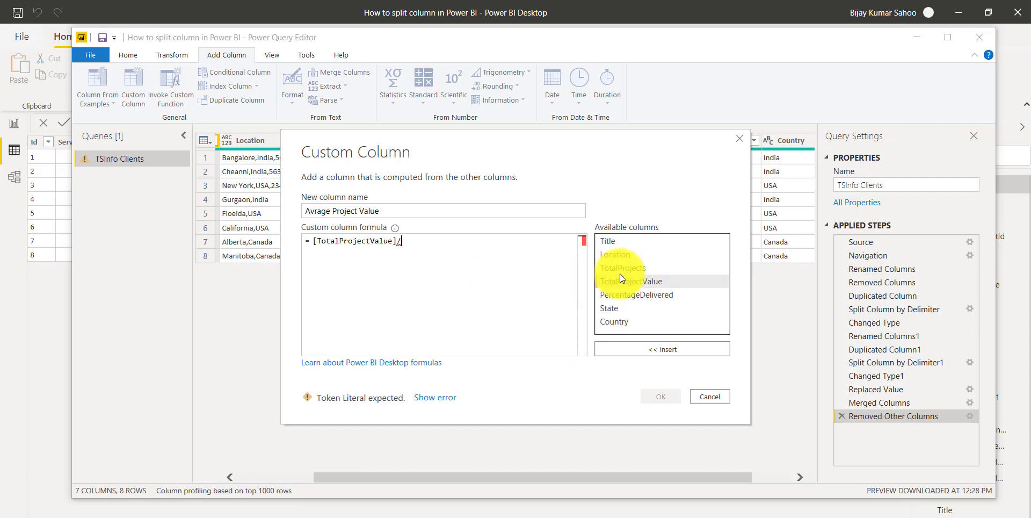
{"action": "left_click", "coordinate": [632, 269]}
{"action": "left_click", "coordinate": [666, 350]}
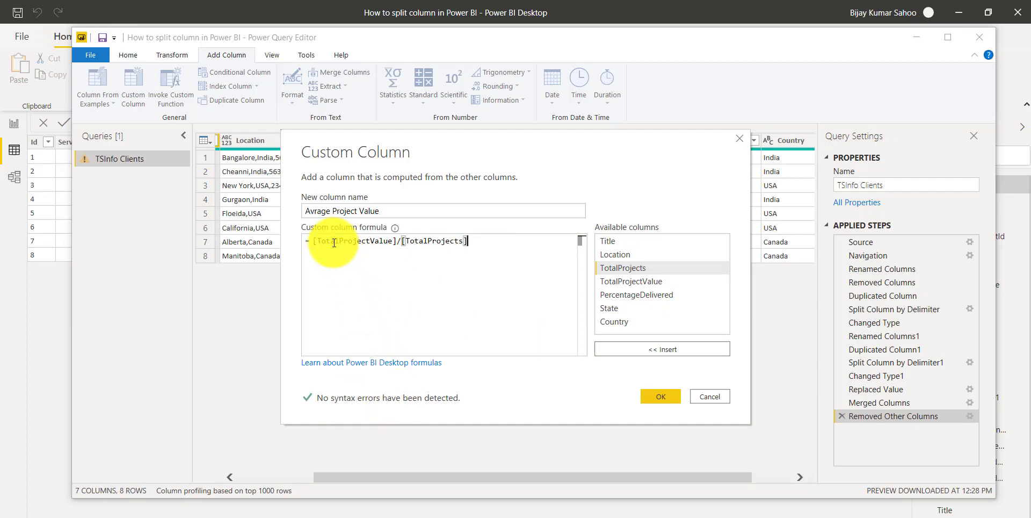
{"action": "left_click", "coordinate": [664, 396]}
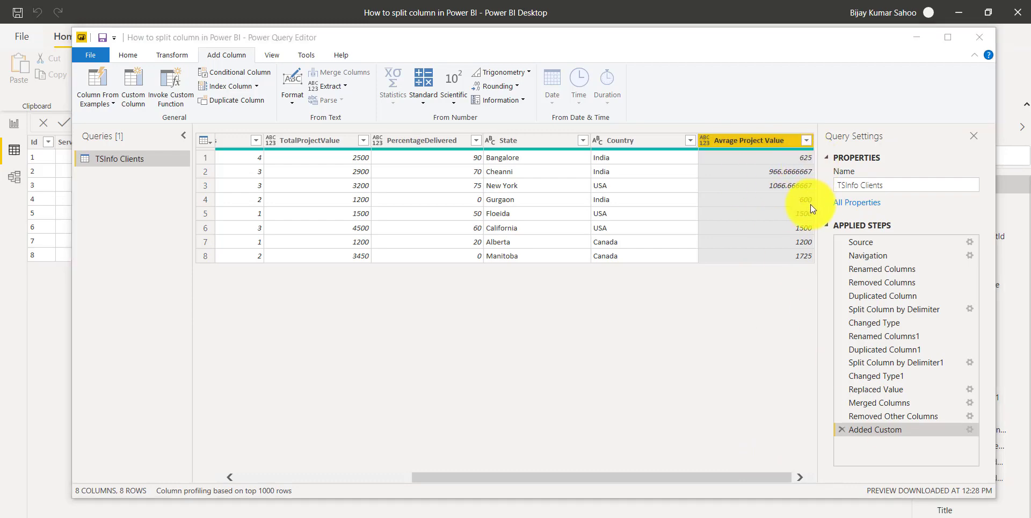
Change the data type of the Avrage Project Value column to Fixed decimal number
{"action": "left_click", "coordinate": [807, 141]}
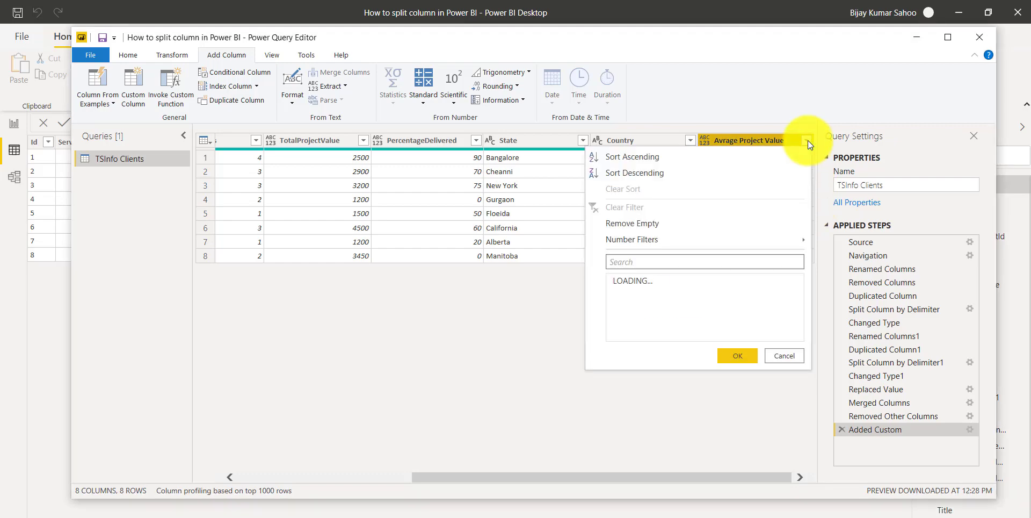
{"action": "left_click", "coordinate": [556, 408]}
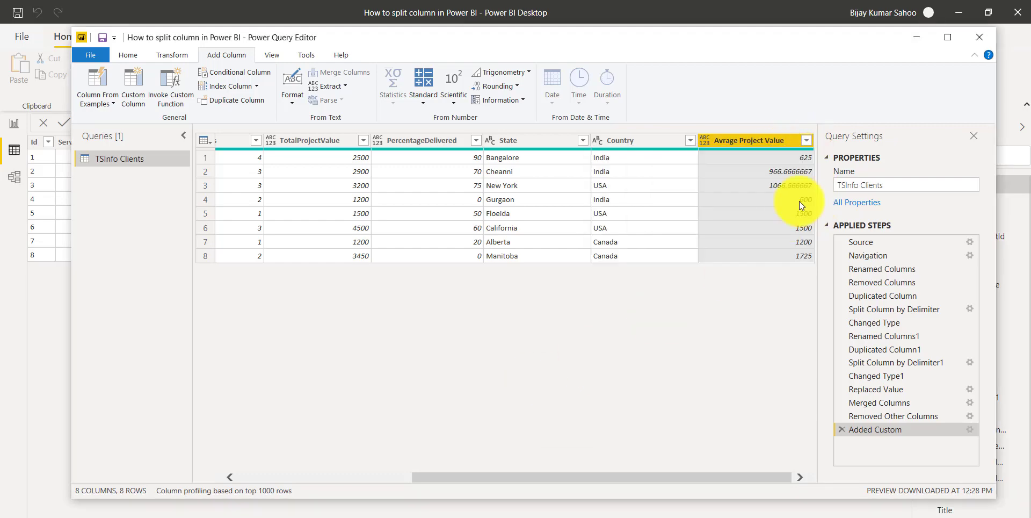
{"action": "right_click", "coordinate": [766, 137]}
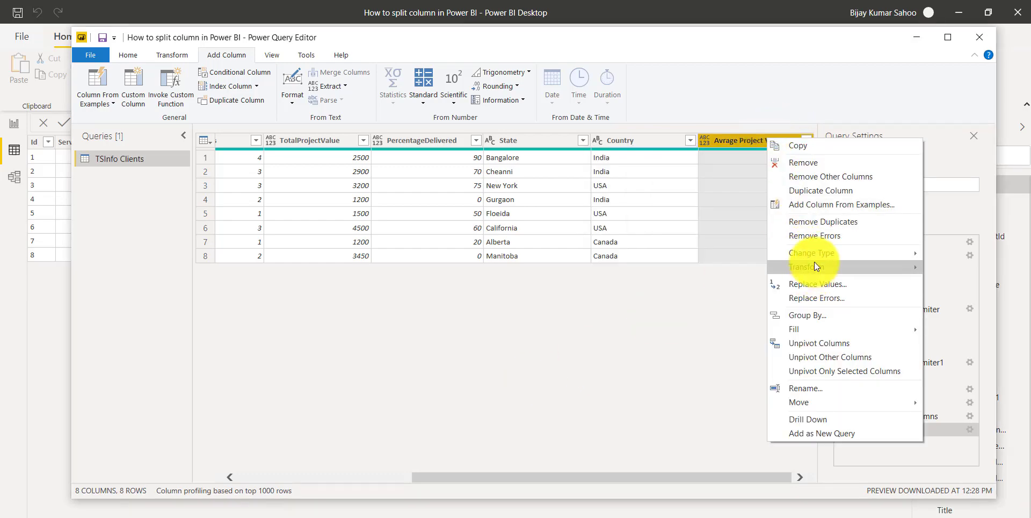
{"action": "mouse_move", "coordinate": [816, 255]}
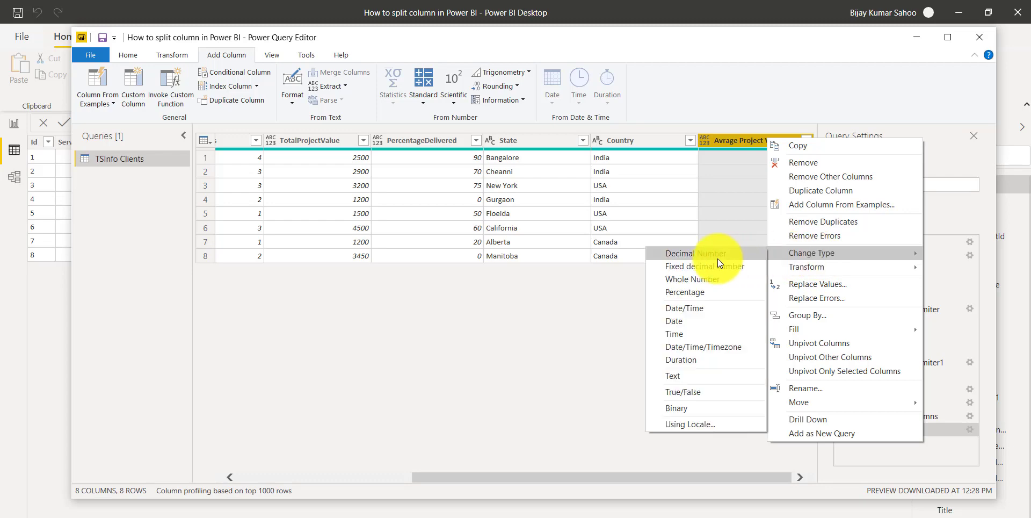
{"action": "left_click", "coordinate": [692, 267]}
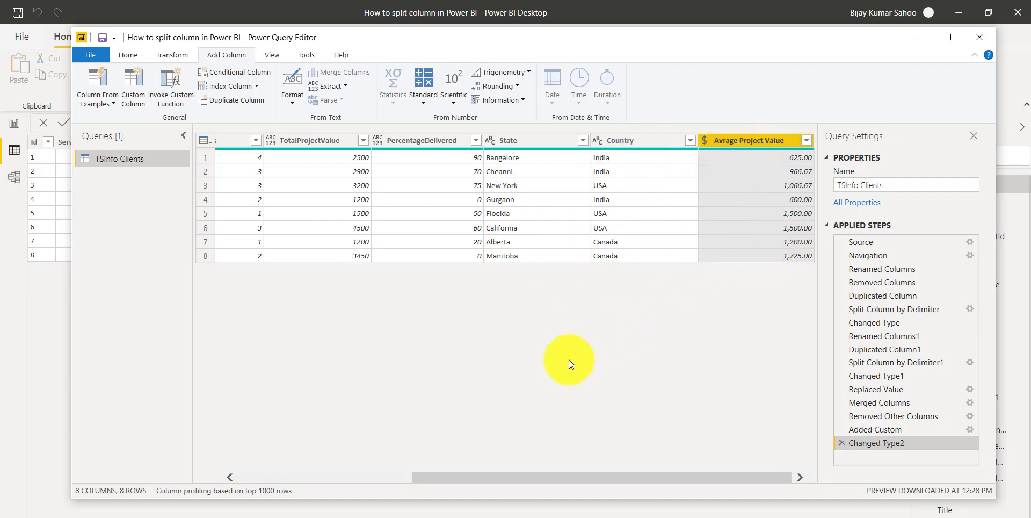
Start a conditional column named "Project Delivery Staus" and consult the TSInfo Clients list in SharePoint before returning to its definition
{"action": "left_click", "coordinate": [227, 73]}
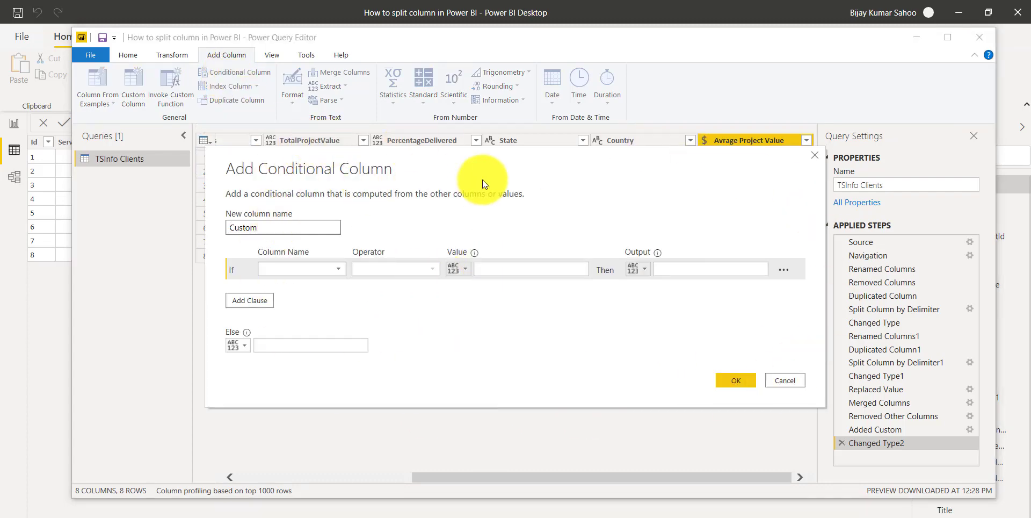
{"action": "left_click_drag", "start_coordinate": [265, 226], "coordinate": [223, 228]}
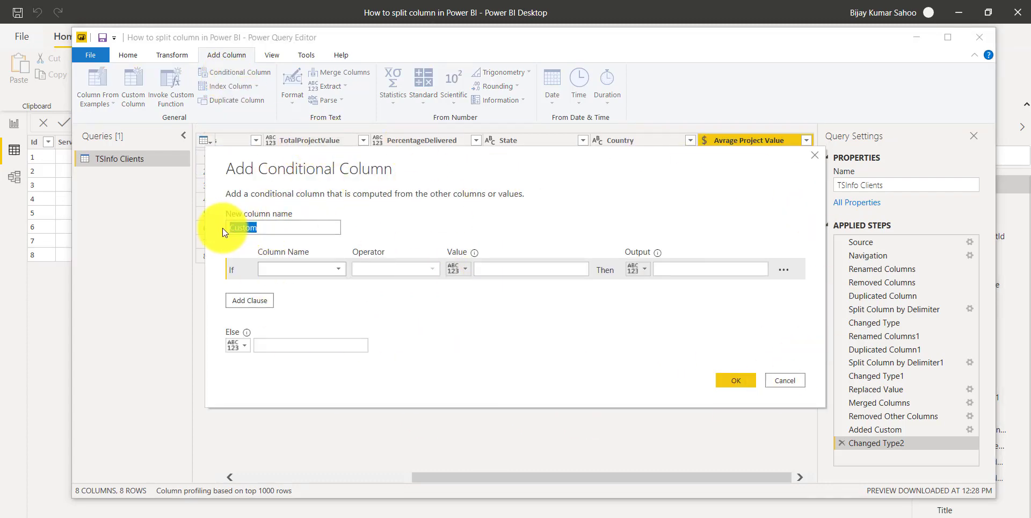
{"action": "type", "text": "Project D"}
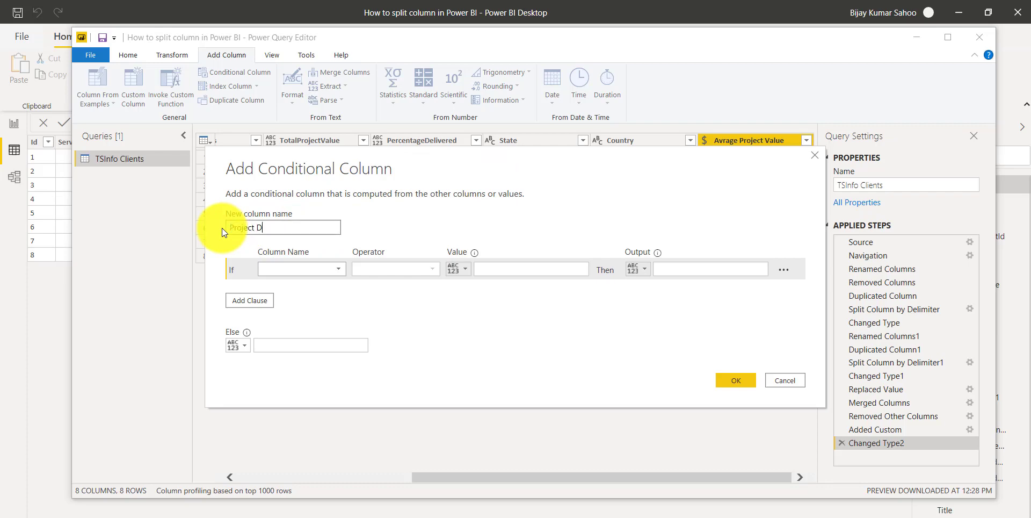
{"action": "type", "text": "elivery Staus"}
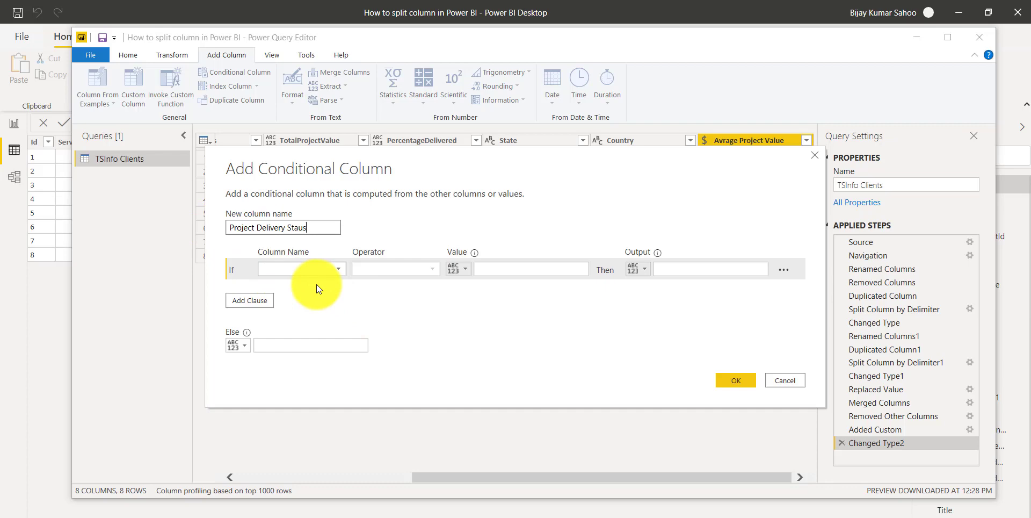
{"action": "left_click", "coordinate": [403, 517]}
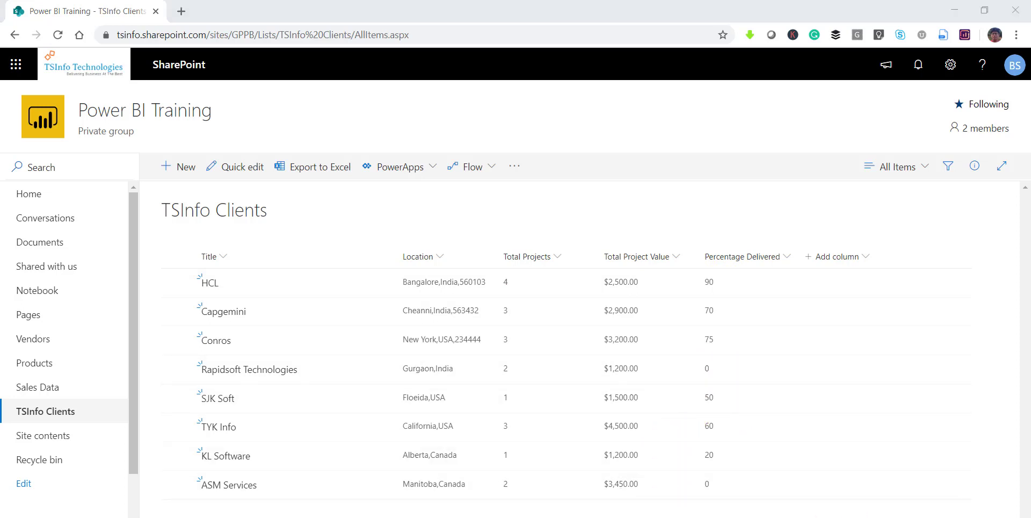
{"action": "left_click", "coordinate": [741, 448]}
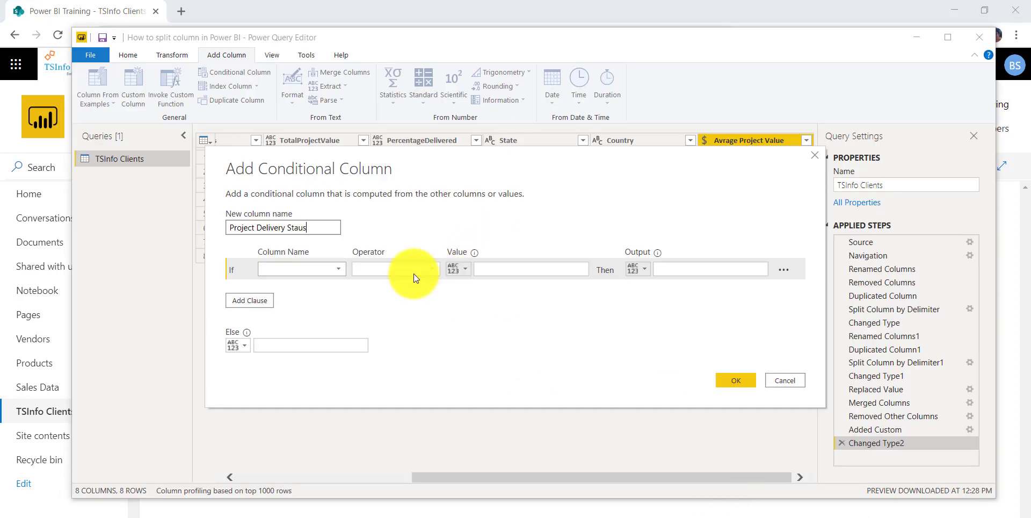
Set the first condition to PercentageDelivered is greater than or equal to 90
{"action": "left_click", "coordinate": [337, 269]}
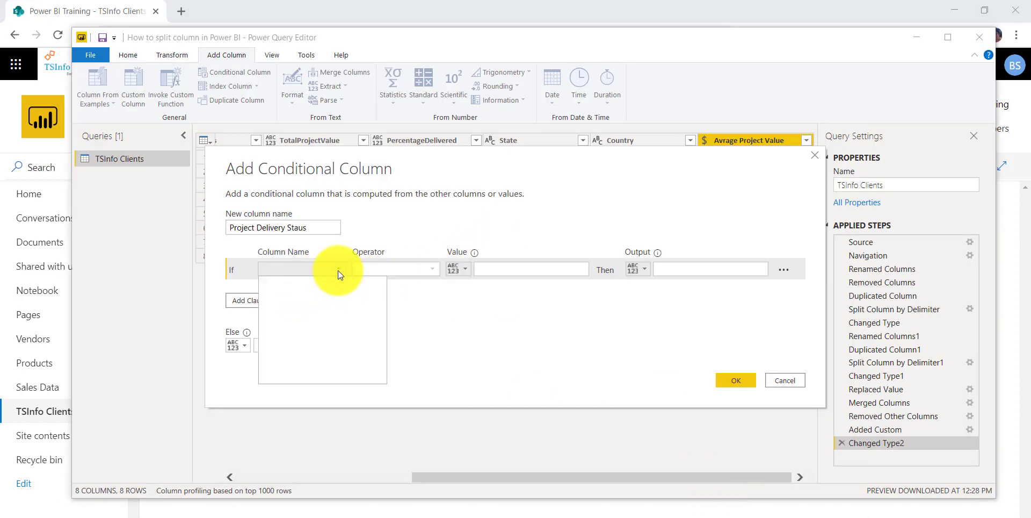
{"action": "left_click", "coordinate": [282, 267]}
{"action": "left_click", "coordinate": [319, 267]}
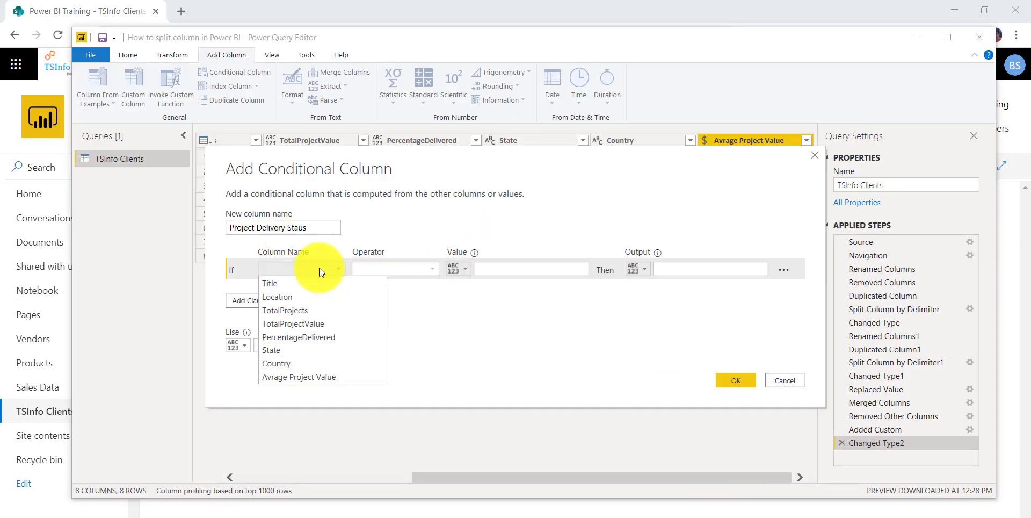
{"action": "left_click", "coordinate": [338, 336]}
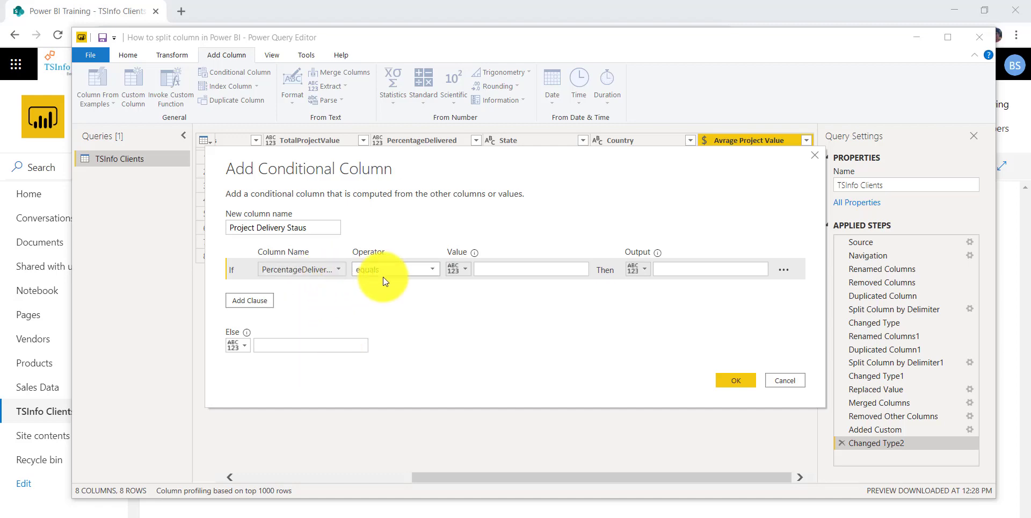
{"action": "left_click", "coordinate": [433, 270]}
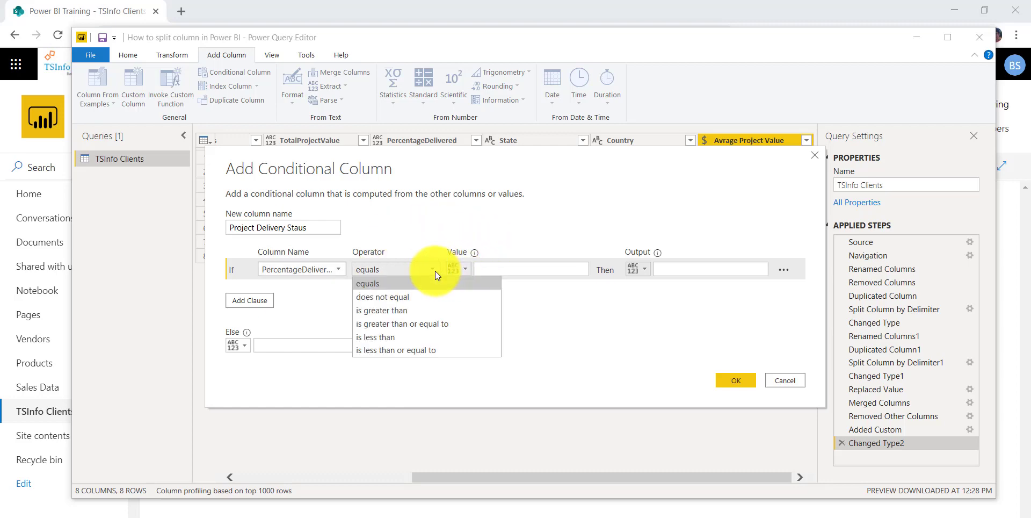
{"action": "left_click", "coordinate": [412, 325]}
{"action": "left_click", "coordinate": [500, 269]}
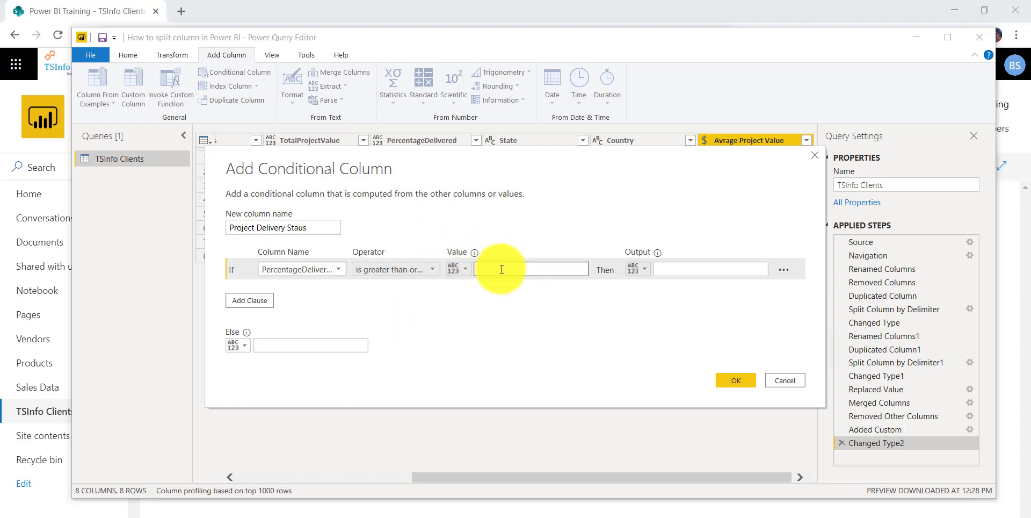
{"action": "type", "text": "90"}
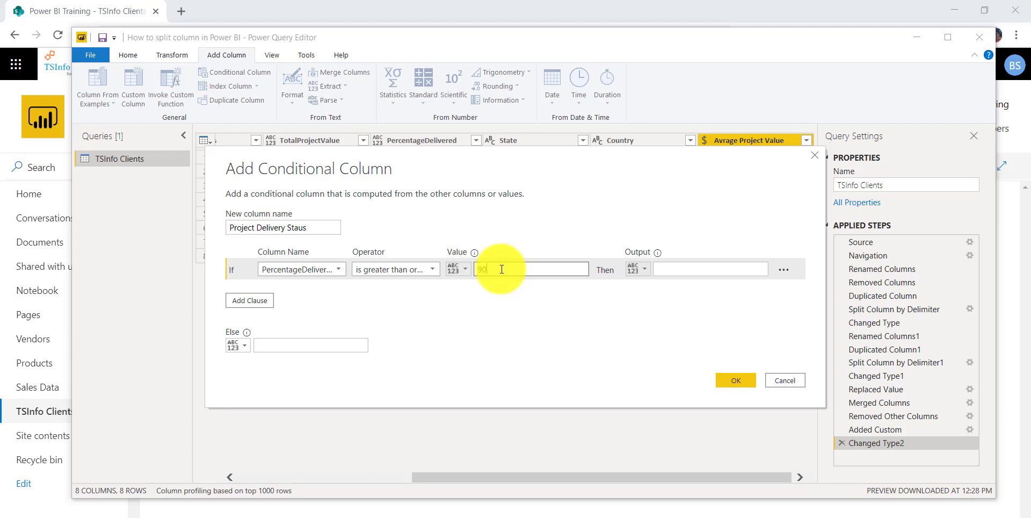
Set the first condition's output to "Almost Completed"
{"action": "left_click", "coordinate": [696, 275]}
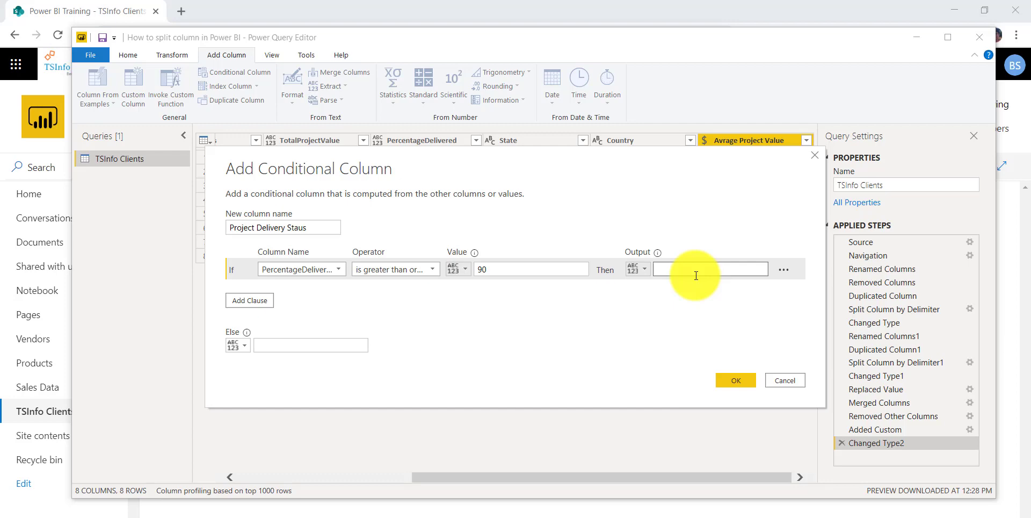
{"action": "type", "text": "We are on Track"}
{"action": "left_click_drag", "start_coordinate": [716, 269], "coordinate": [652, 273]}
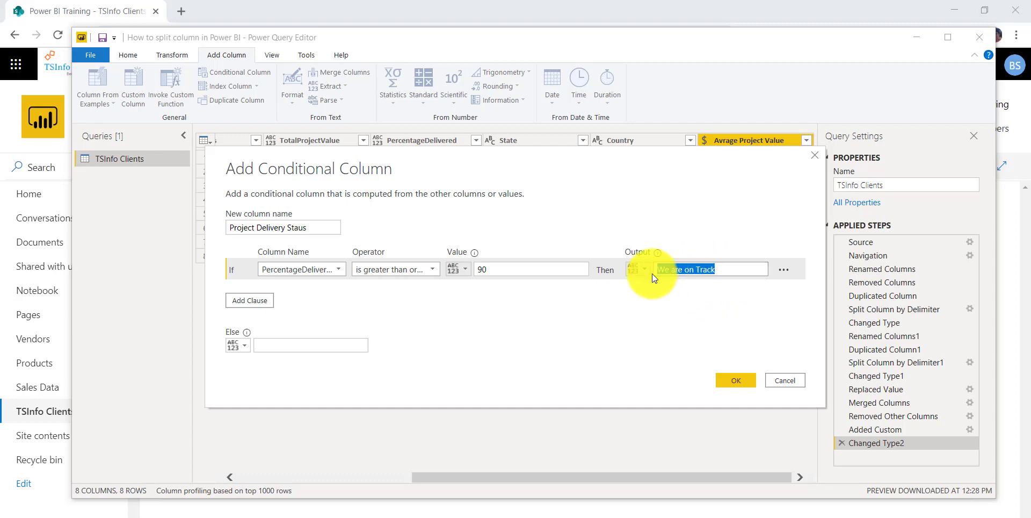
{"action": "type", "text": "Almost C"}
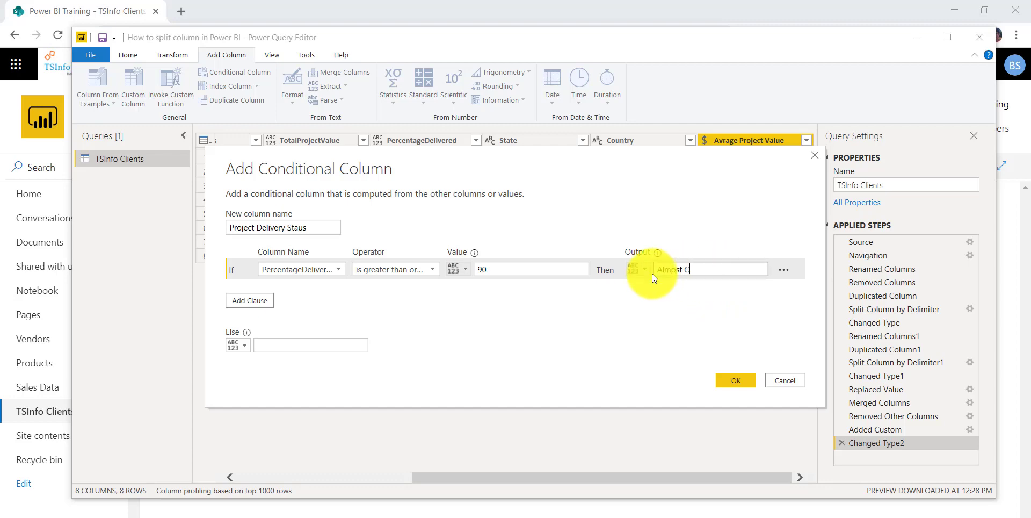
{"action": "type", "text": "ompleted"}
Add an Else If clause that tests PercentageDelivered with the operator "is greater than or equal to"
{"action": "left_click", "coordinate": [253, 300]}
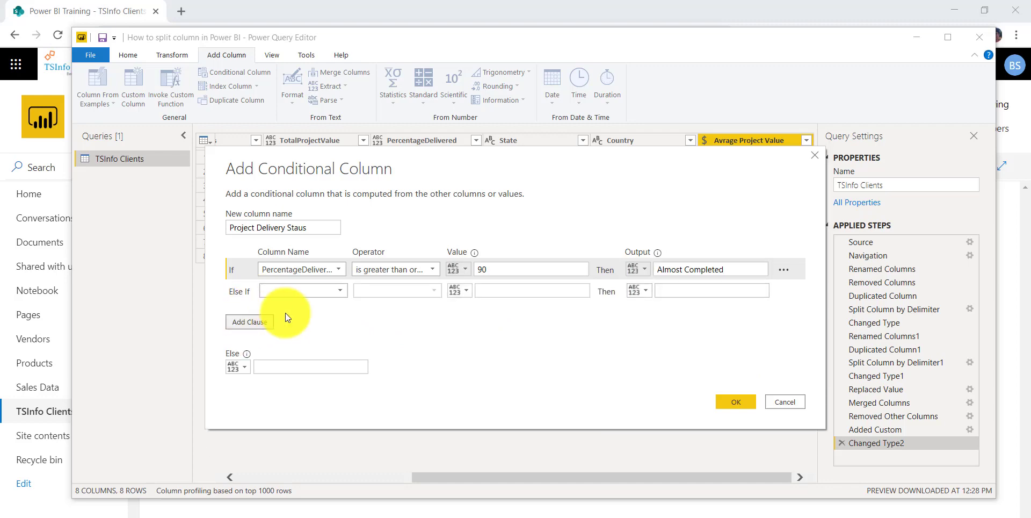
{"action": "left_click", "coordinate": [309, 292]}
{"action": "left_click", "coordinate": [313, 359]}
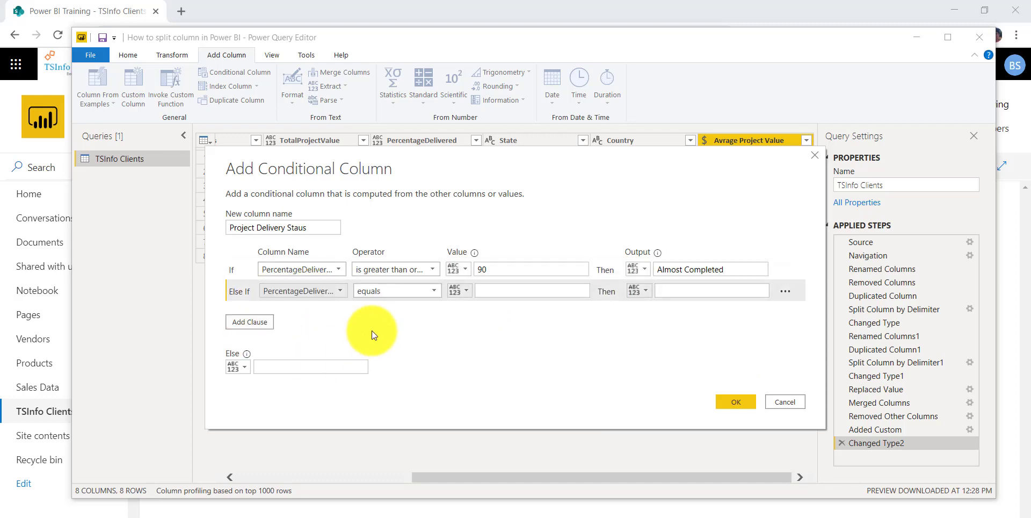
{"action": "left_click", "coordinate": [419, 291]}
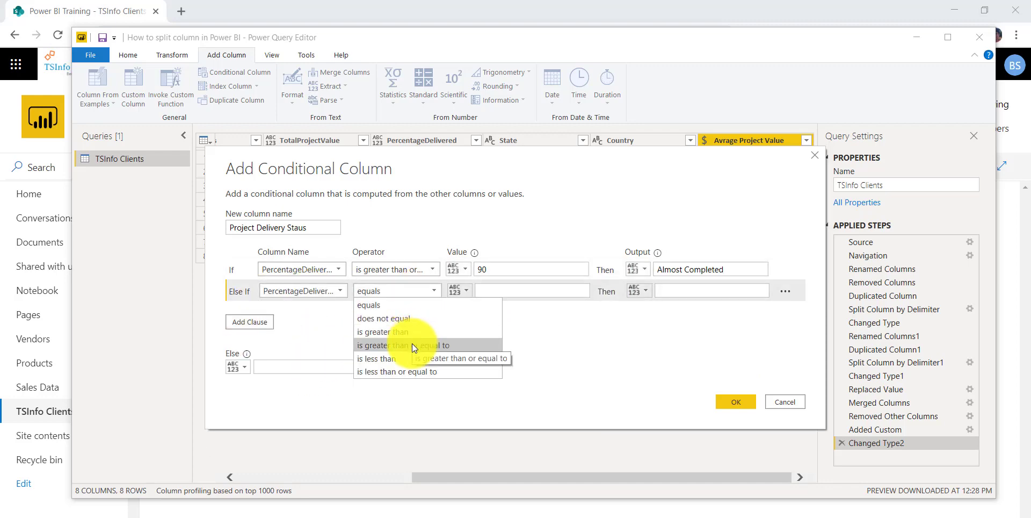
{"action": "left_click", "coordinate": [411, 344]}
Set the second clause's comparison value to 70 and its output to "We are good"
{"action": "left_click", "coordinate": [517, 292]}
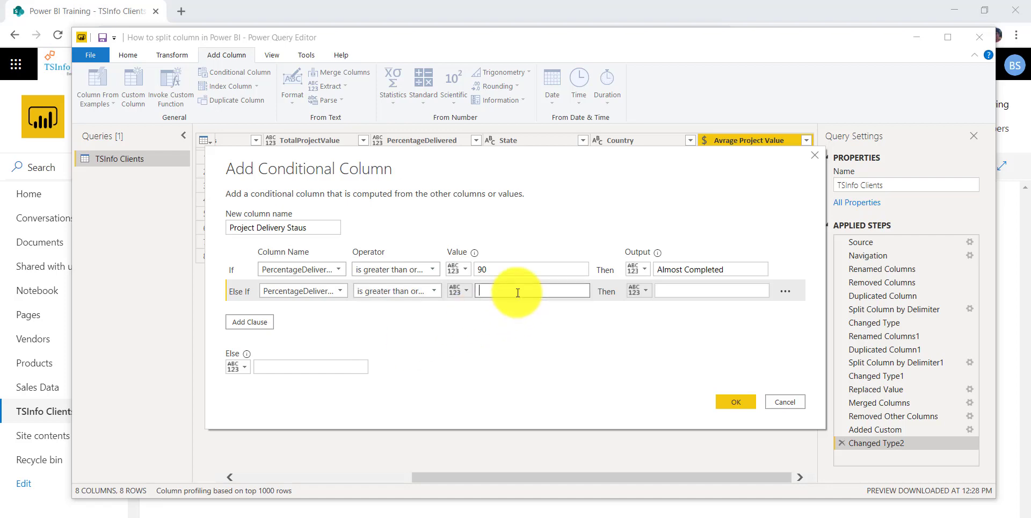
{"action": "type", "text": "800"}
{"action": "key", "text": "BackSpace"}
{"action": "key", "text": "BackSpace"}
{"action": "key", "text": "BackSpace"}
{"action": "type", "text": "70"}
{"action": "key", "text": "Tab"}
{"action": "key", "text": "Tab"}
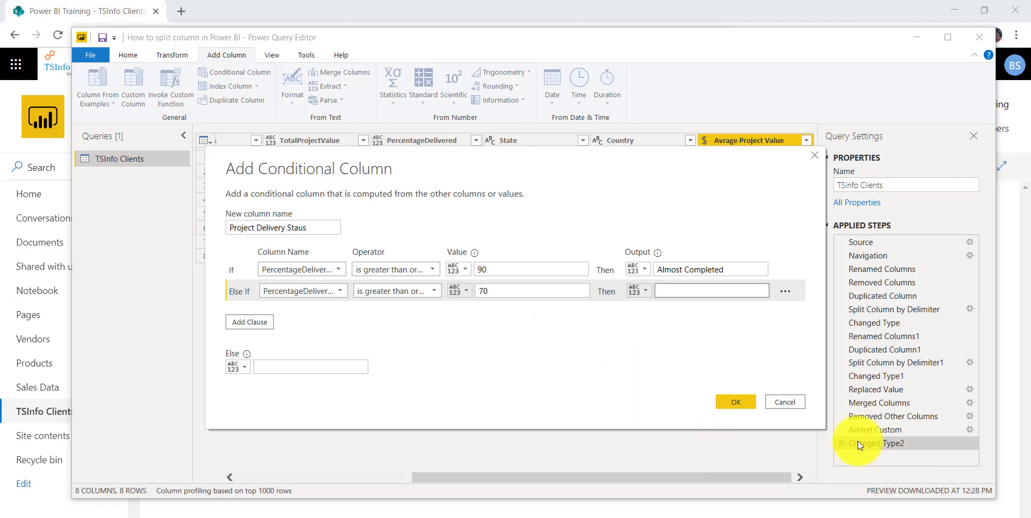
{"action": "type", "text": "We "}
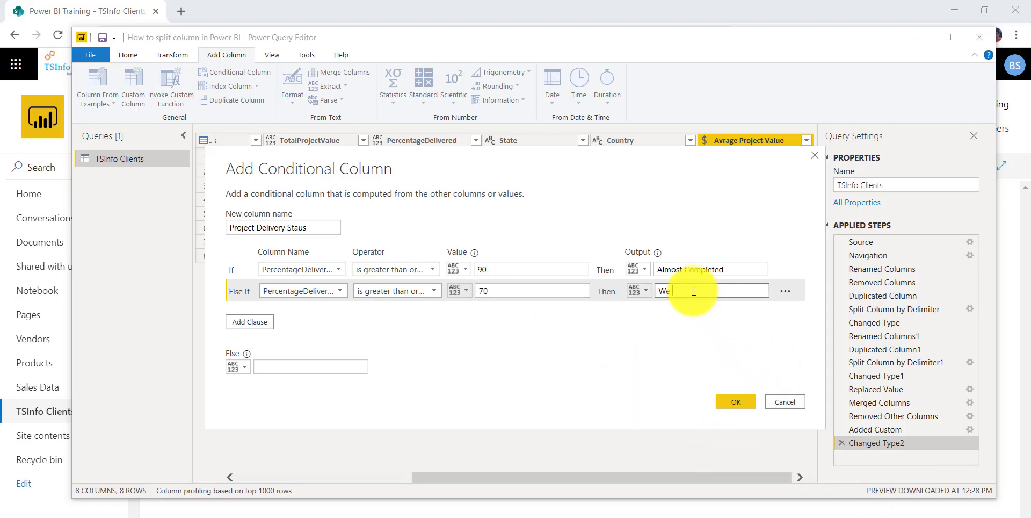
{"action": "type", "text": "are good"}
Add a third clause that tests PercentageDelivered with the operator "is less than or equal to"
{"action": "left_click", "coordinate": [263, 321]}
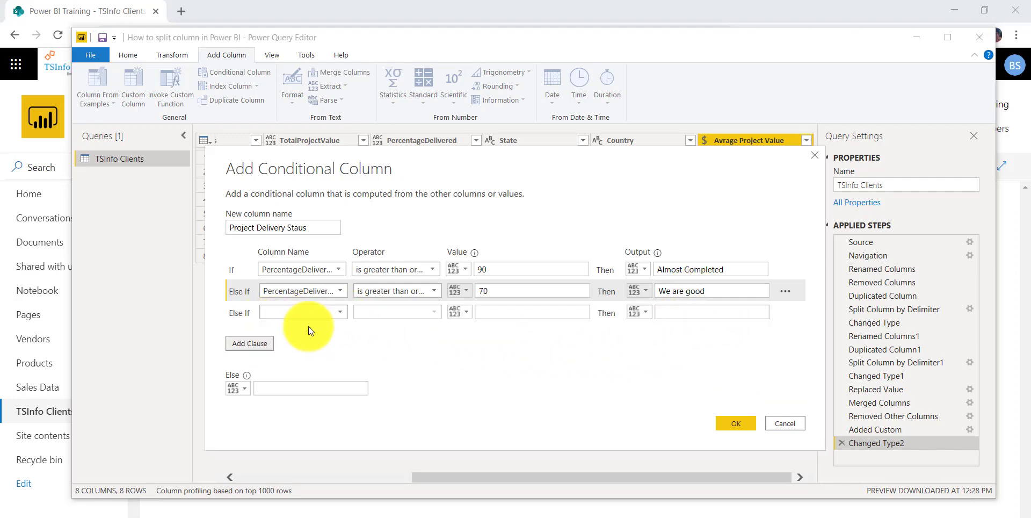
{"action": "left_click", "coordinate": [323, 311]}
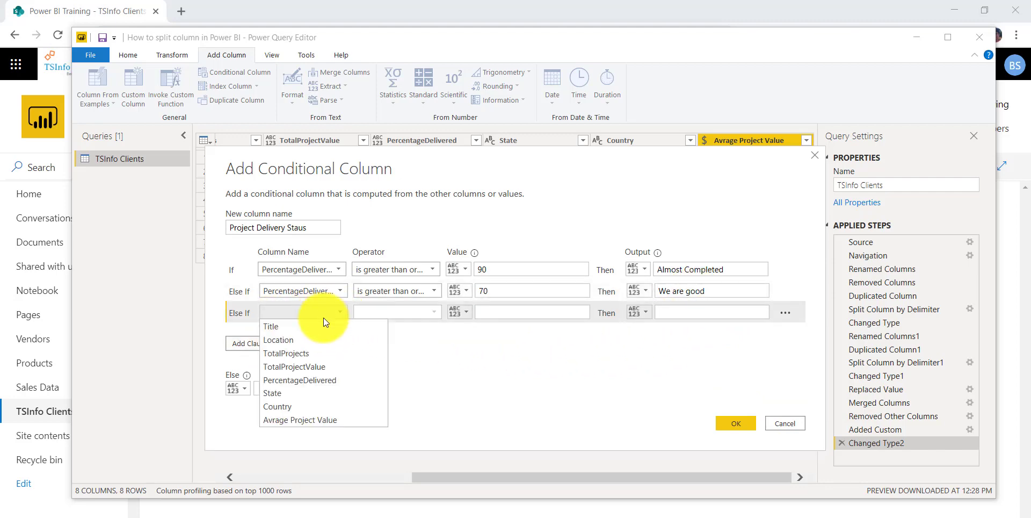
{"action": "left_click", "coordinate": [313, 367]}
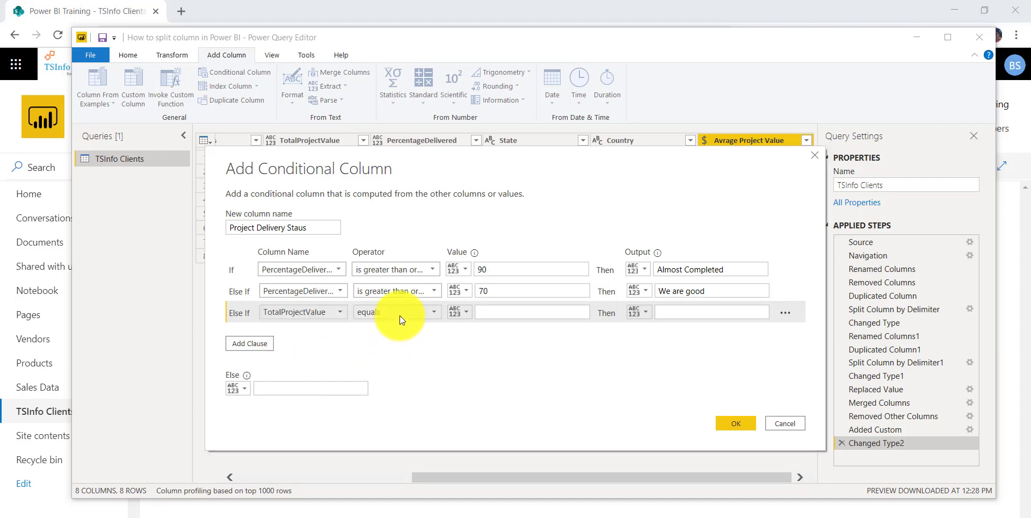
{"action": "left_click", "coordinate": [399, 313]}
{"action": "left_click", "coordinate": [323, 312]}
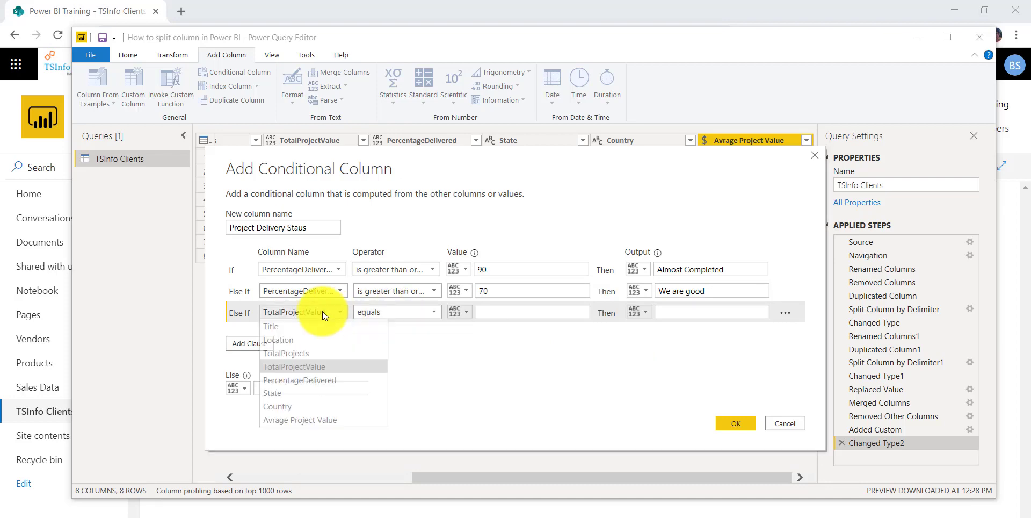
{"action": "left_click", "coordinate": [318, 379]}
{"action": "left_click", "coordinate": [392, 311]}
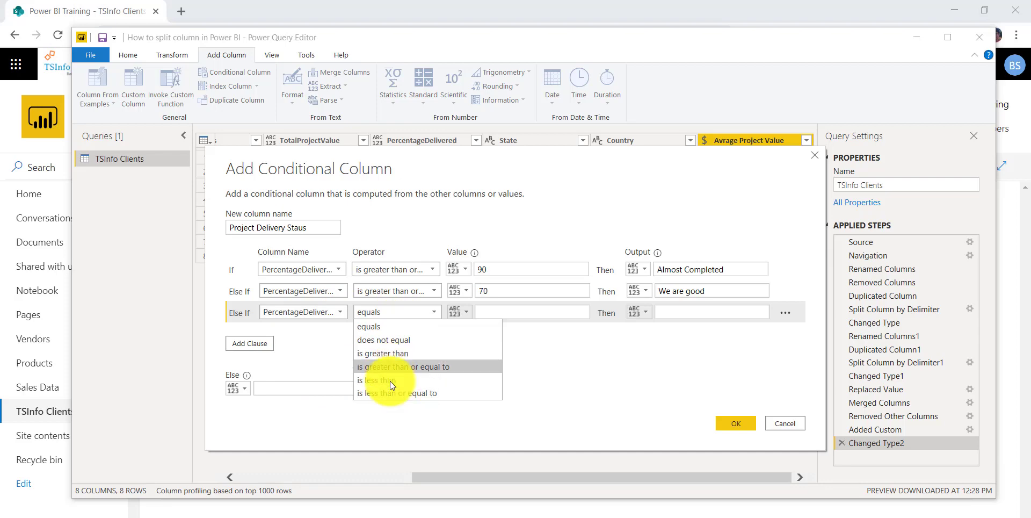
{"action": "left_click", "coordinate": [430, 393]}
Set the third clause's comparison value to 30 and its output to "Critical"
{"action": "left_click", "coordinate": [505, 314]}
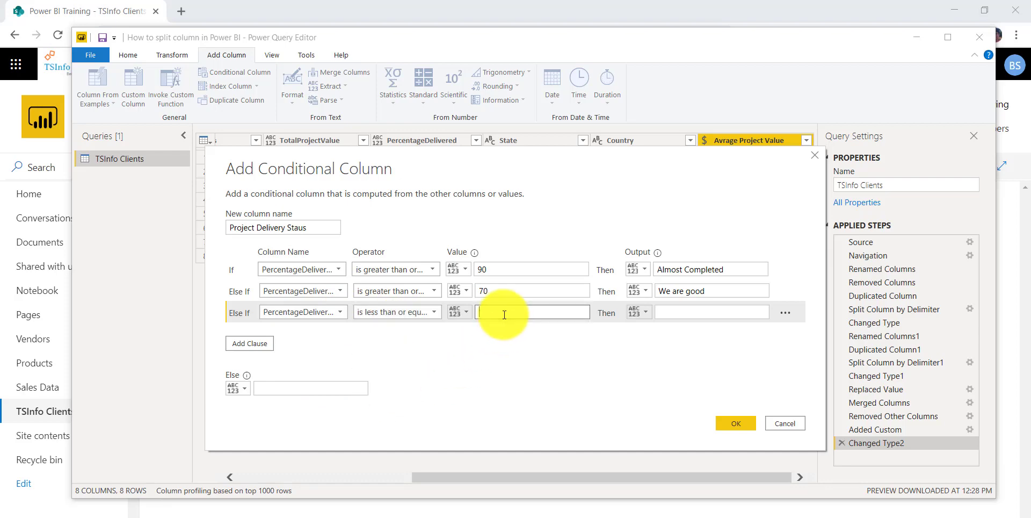
{"action": "type", "text": "30"}
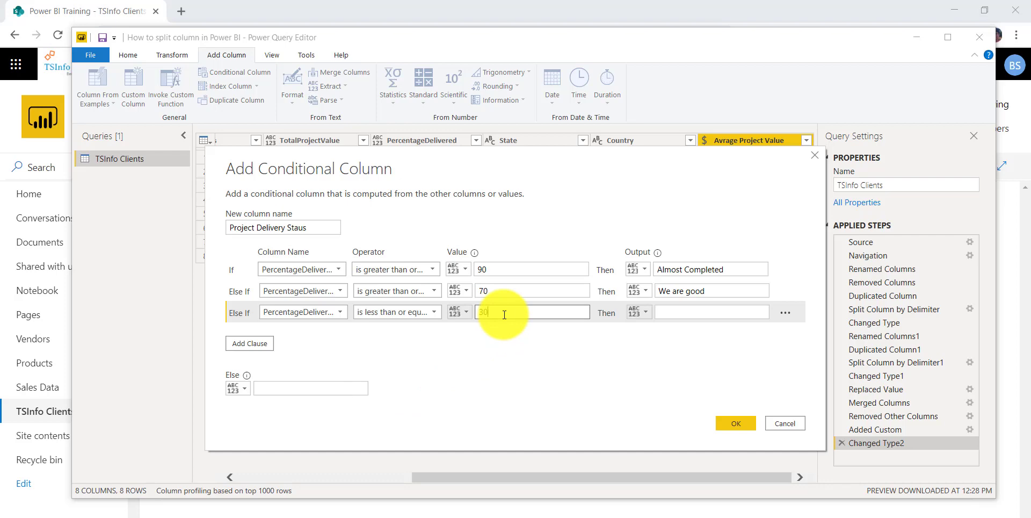
{"action": "left_click", "coordinate": [675, 314]}
{"action": "type", "text": "Criti"}
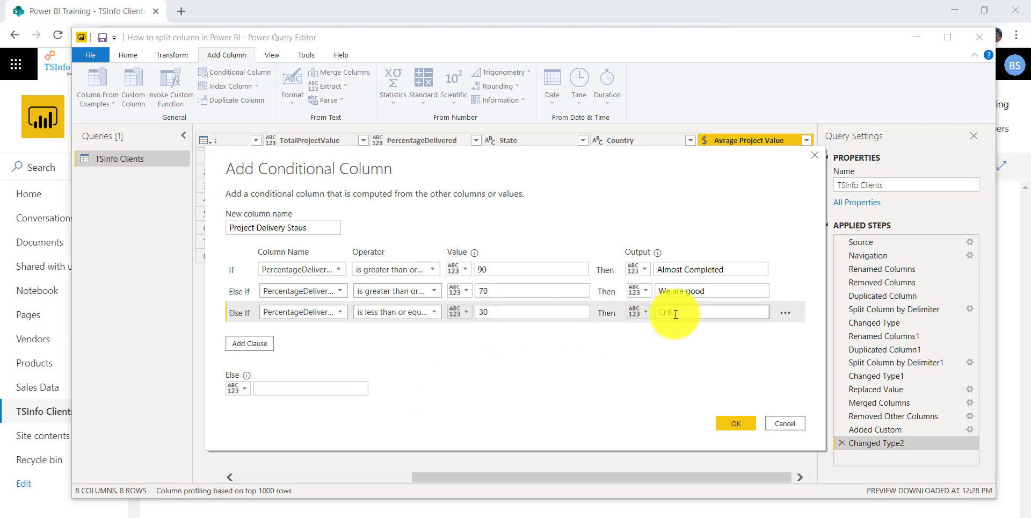
{"action": "type", "text": "cal"}
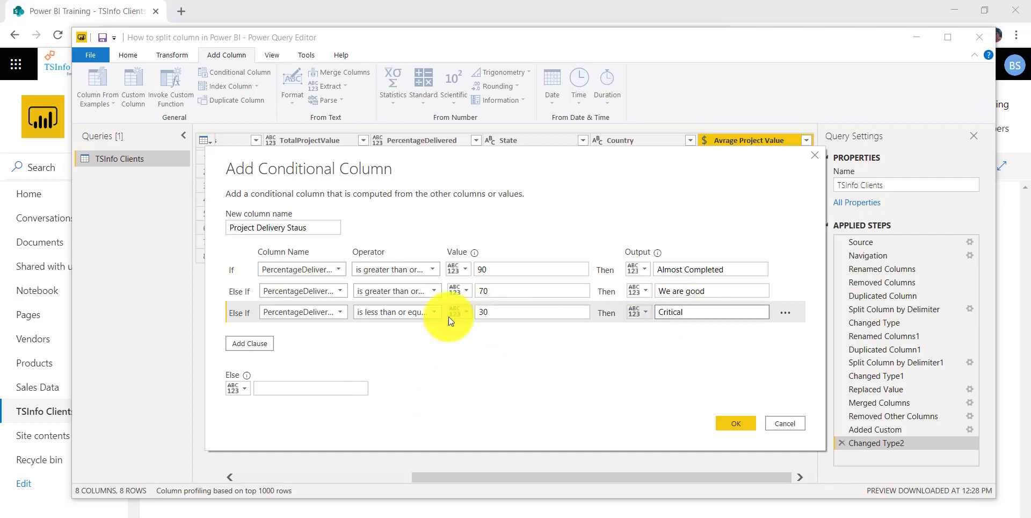
Add a fourth clause returning "OK OK" when PercentageDelivered is greater than or equal to 40, and create the conditional column
{"action": "left_click", "coordinate": [270, 343]}
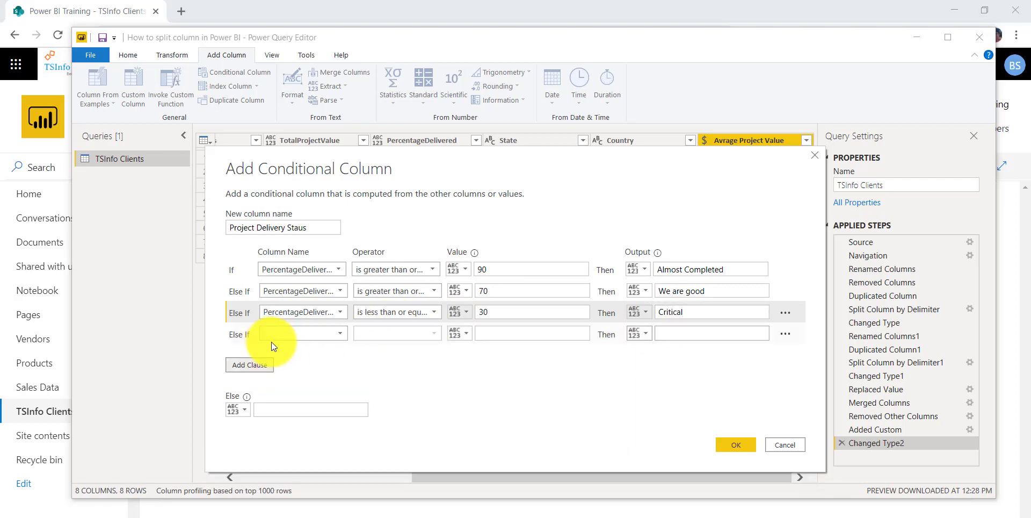
{"action": "left_click", "coordinate": [300, 334]}
{"action": "left_click", "coordinate": [307, 400]}
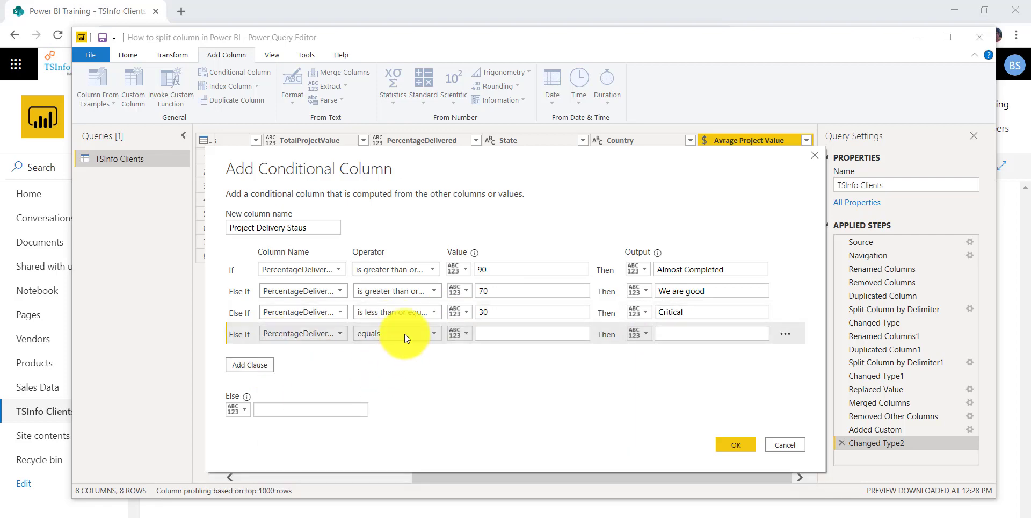
{"action": "left_click", "coordinate": [404, 333]}
{"action": "left_click", "coordinate": [408, 386]}
{"action": "left_click", "coordinate": [512, 334]}
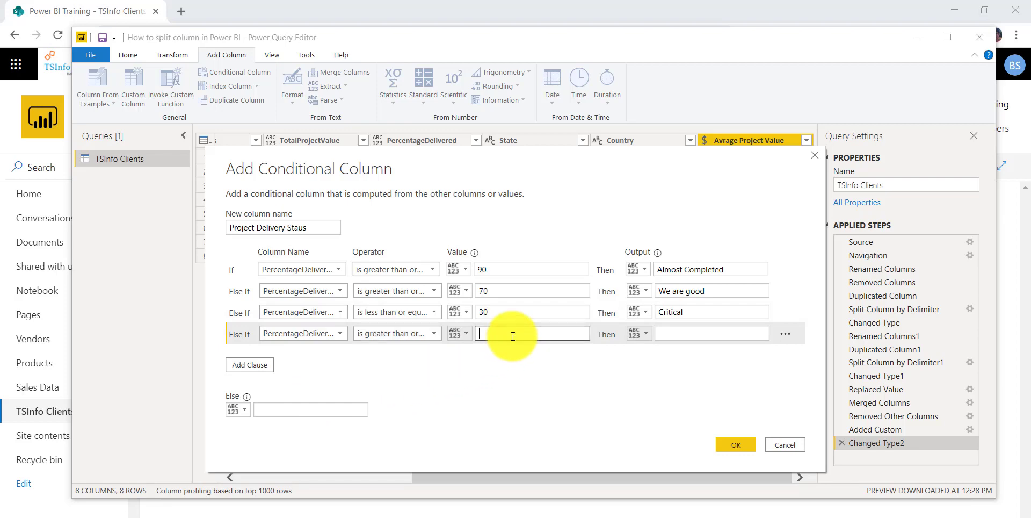
{"action": "type", "text": "40"}
{"action": "left_click", "coordinate": [658, 334]}
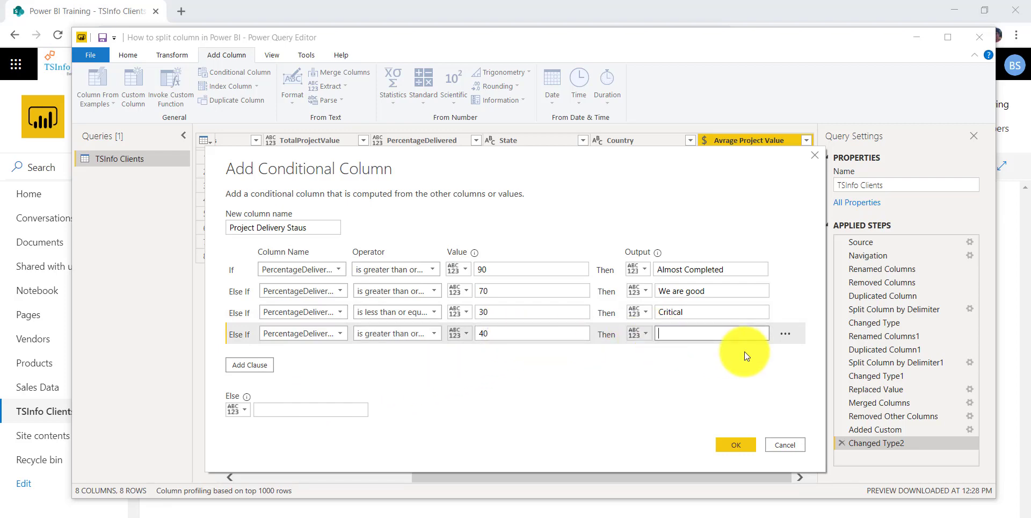
{"action": "type", "text": "OK OK"}
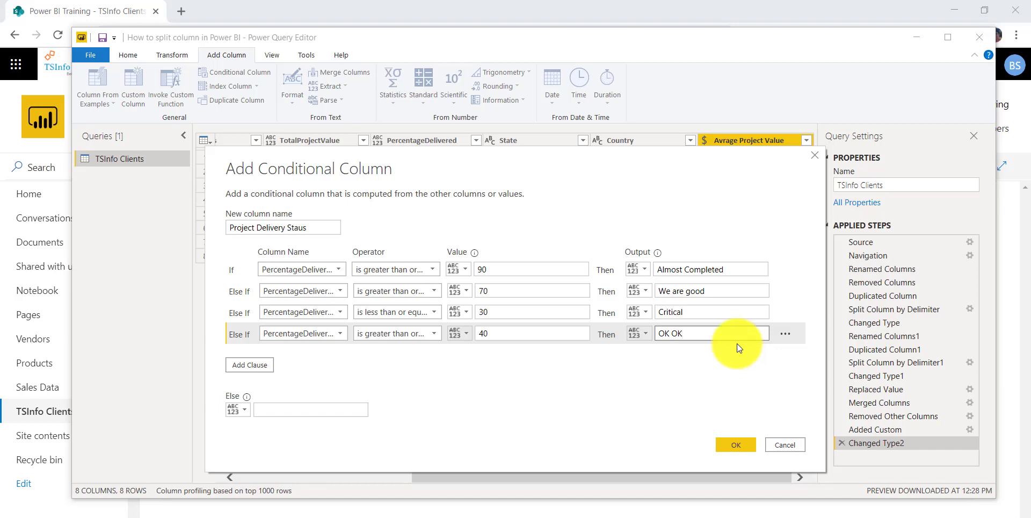
{"action": "left_click", "coordinate": [730, 442]}
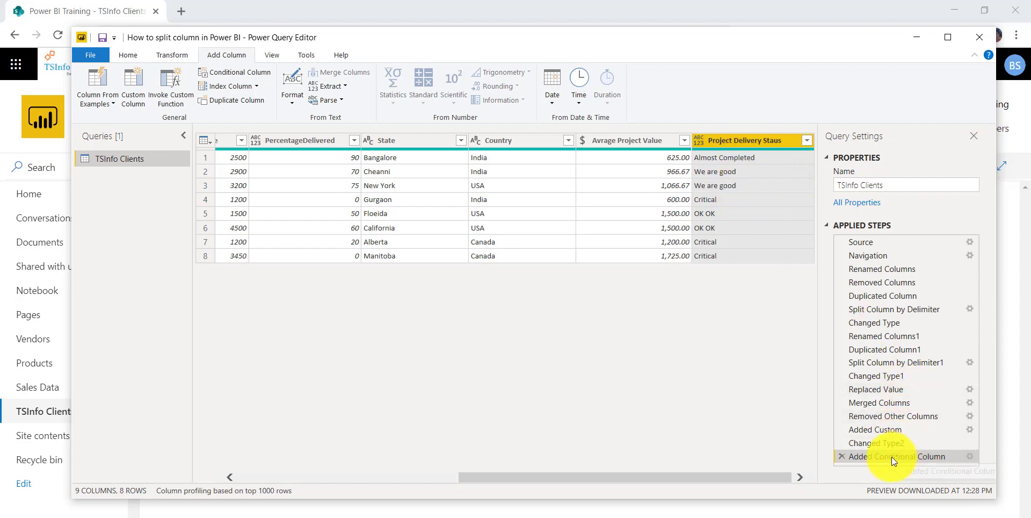
Reopen the settings of the Added Conditional Column step and review the first clause's available operators and value input types
{"action": "right_click", "coordinate": [926, 458]}
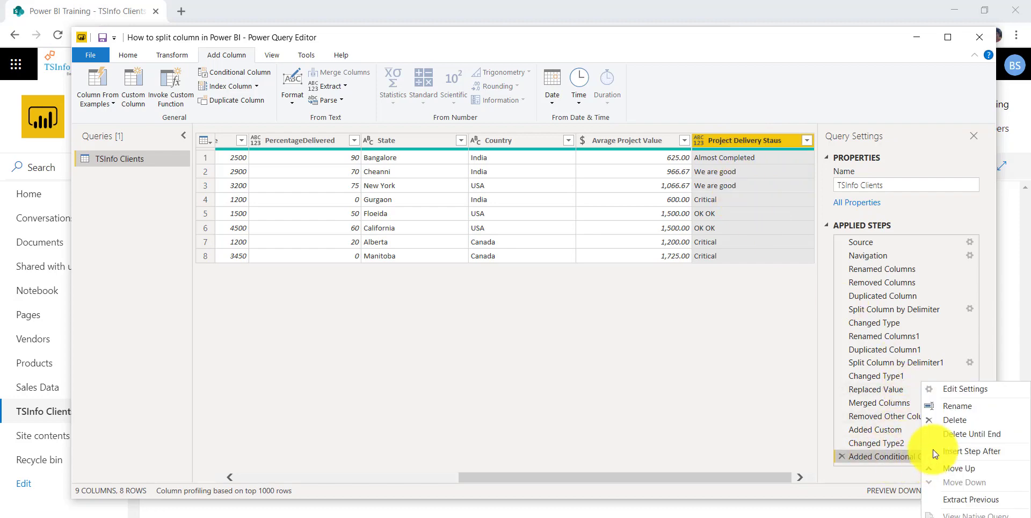
{"action": "left_click", "coordinate": [965, 391]}
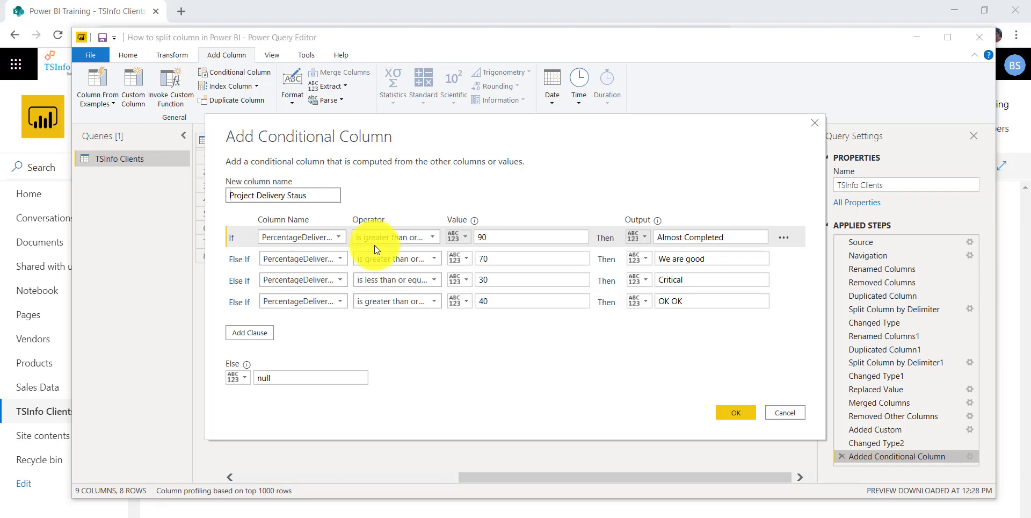
{"action": "left_click", "coordinate": [432, 238]}
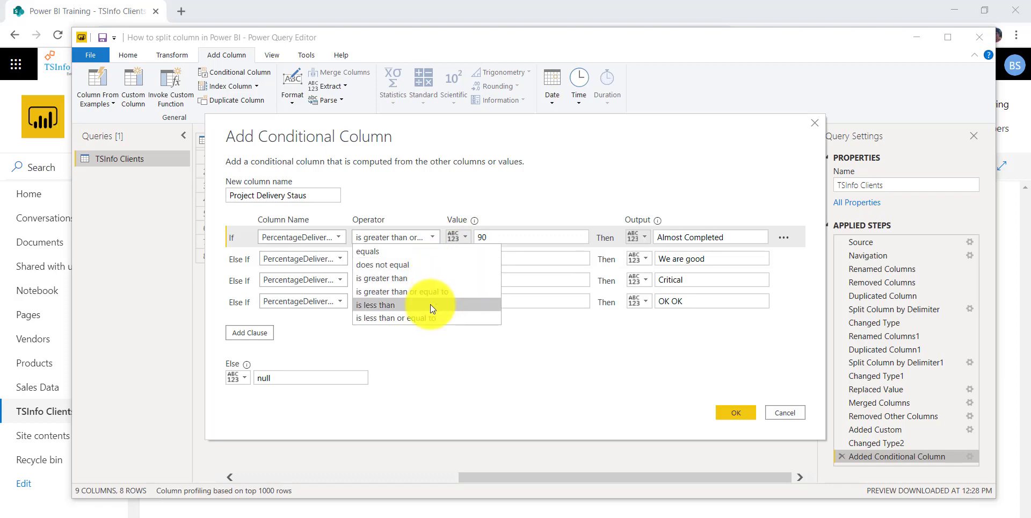
{"action": "left_click", "coordinate": [448, 358]}
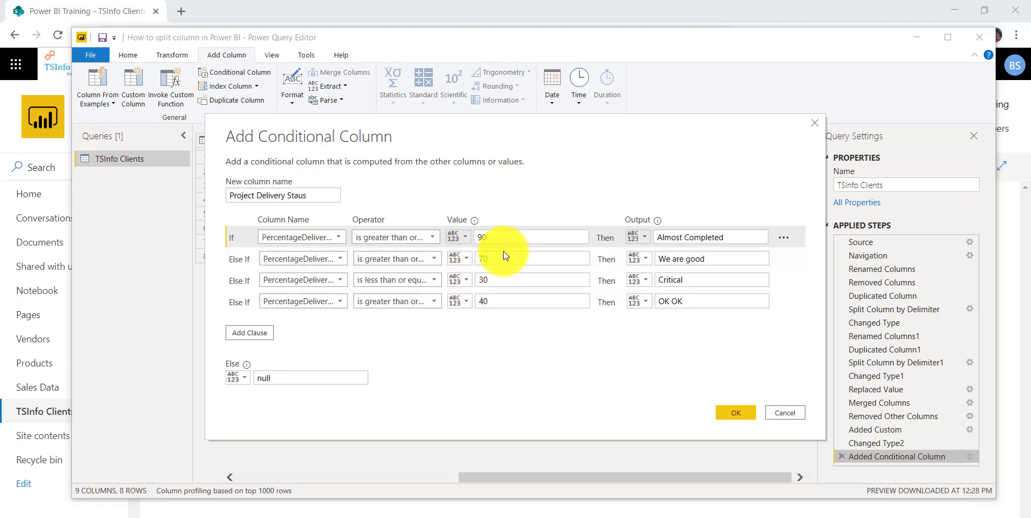
{"action": "left_click", "coordinate": [462, 238]}
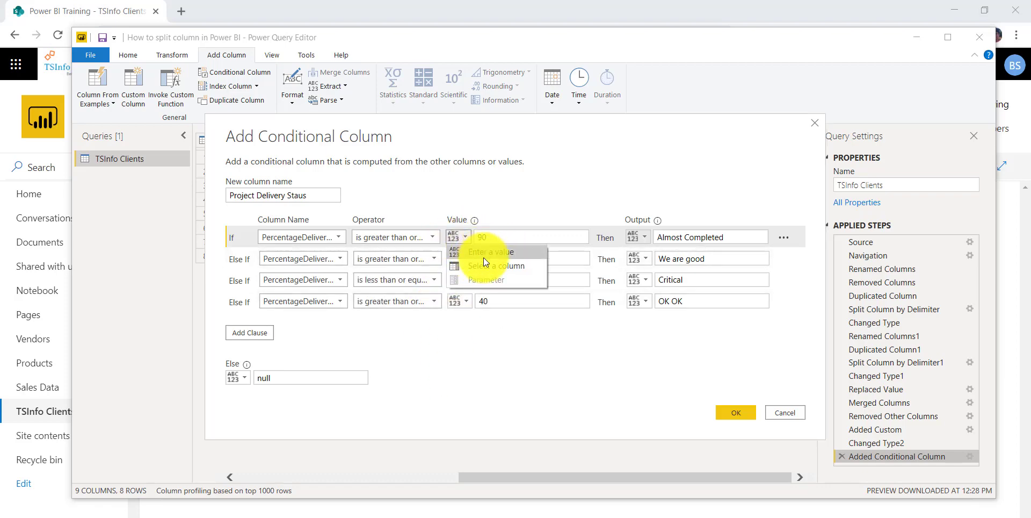
{"action": "left_click", "coordinate": [530, 192]}
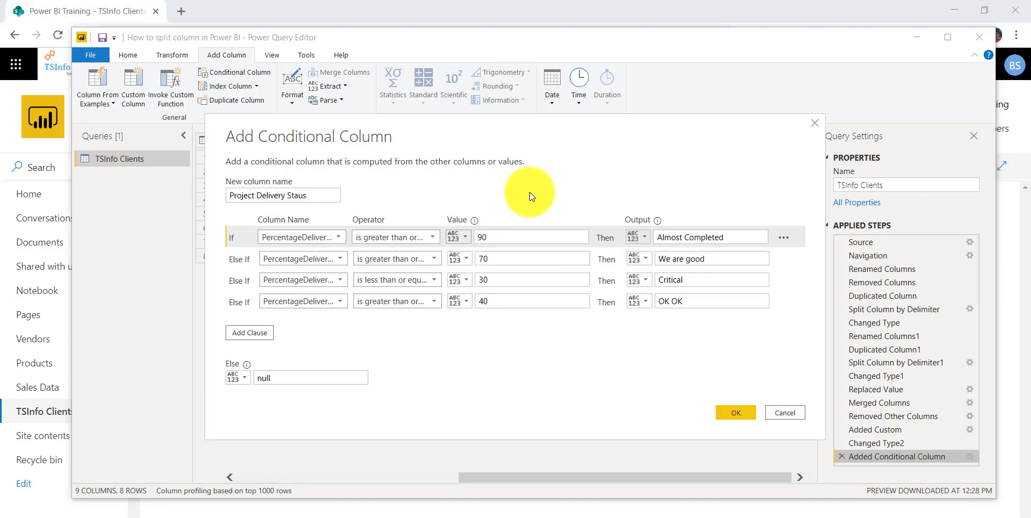
{"action": "left_click", "coordinate": [466, 238]}
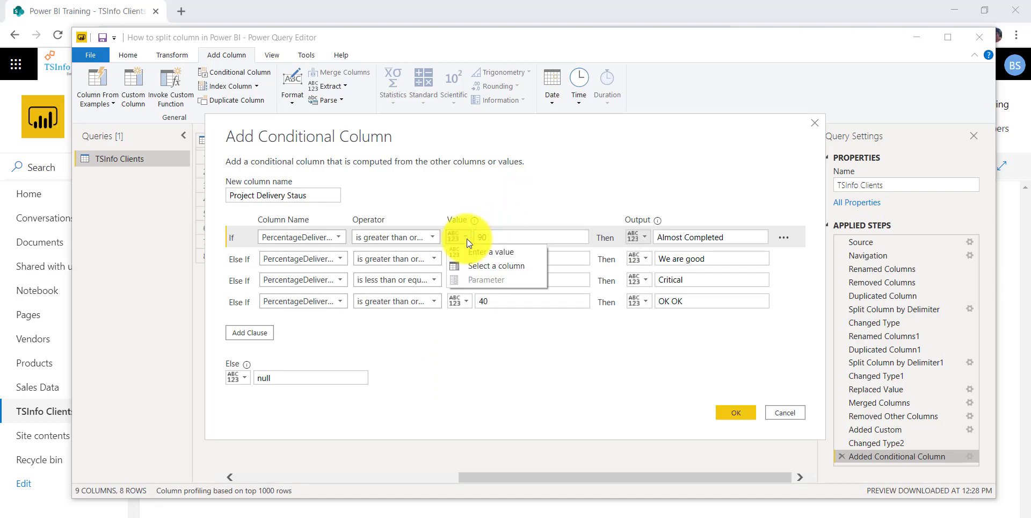
{"action": "left_click", "coordinate": [582, 179]}
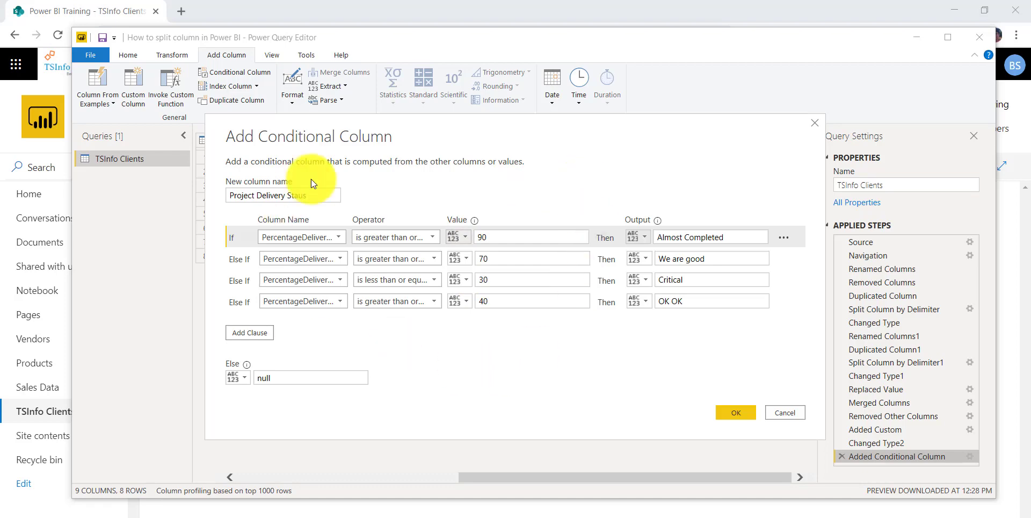
{"action": "left_click", "coordinate": [736, 412]}
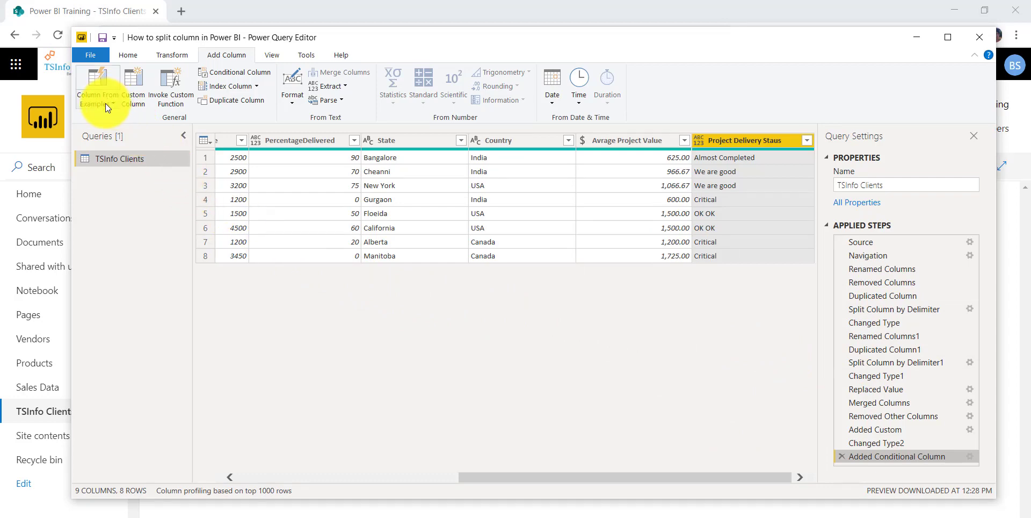
Apply the pending query changes and close the Power Query Editor
{"action": "left_click", "coordinate": [130, 54]}
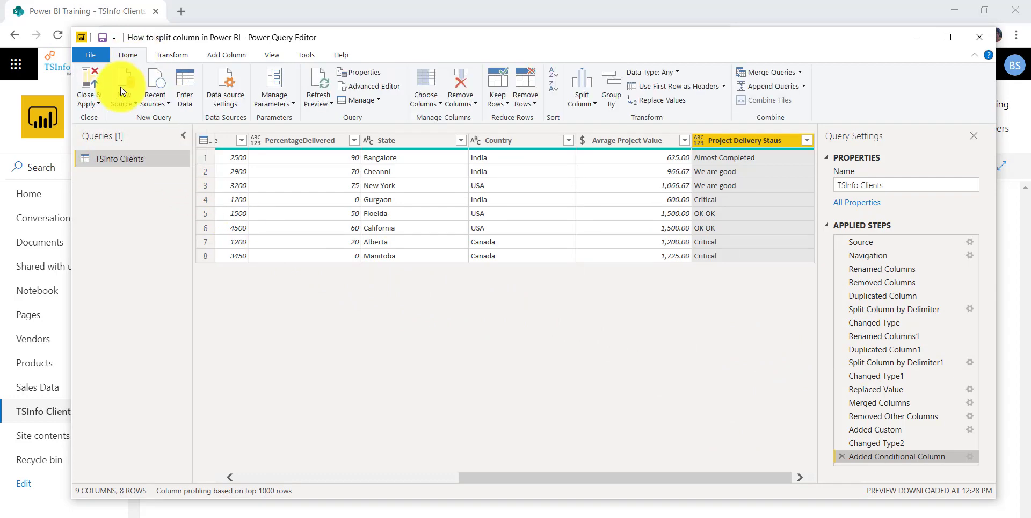
{"action": "left_click", "coordinate": [99, 103]}
{"action": "left_click", "coordinate": [98, 112]}
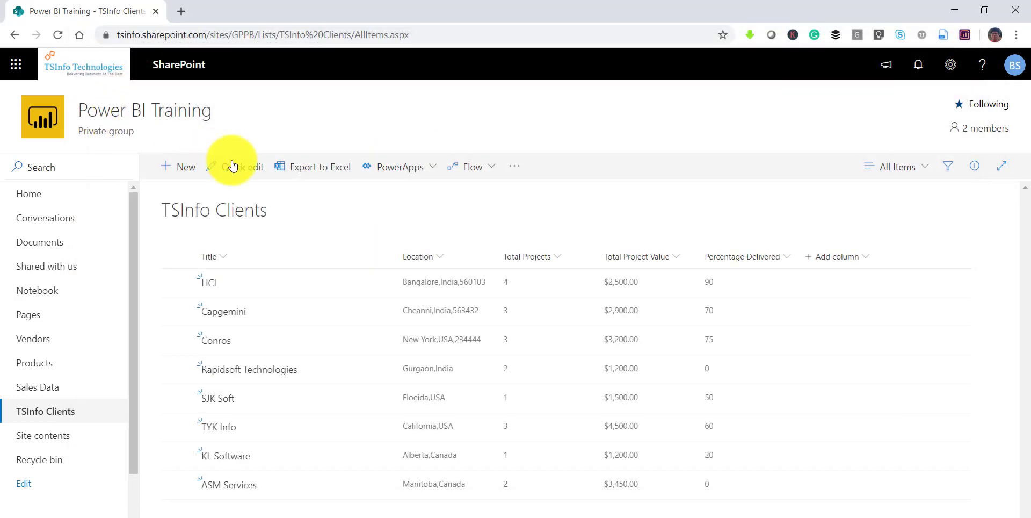